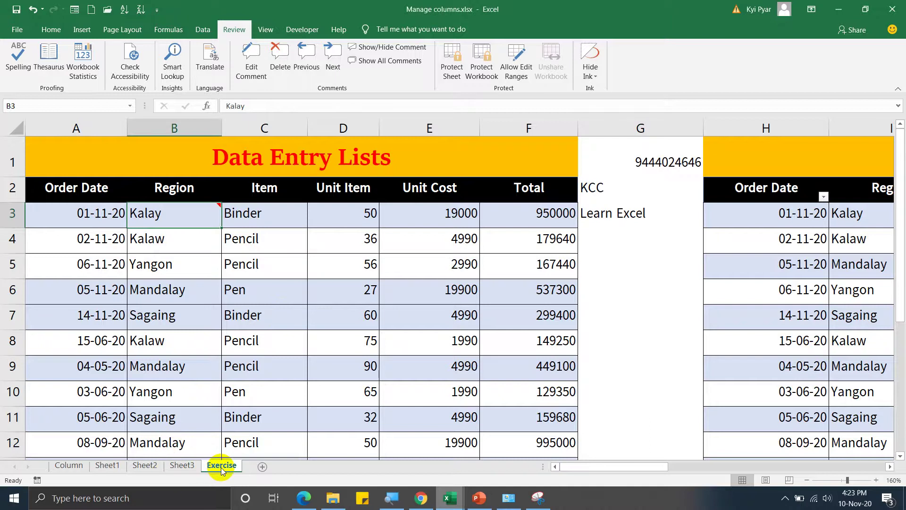
- Look through the Column, Sheet1 and Sheet2 tabs, then switch to Book1 and select cell K3
{"action": "left_click", "coordinate": [107, 465]}
{"action": "left_click", "coordinate": [69, 465]}
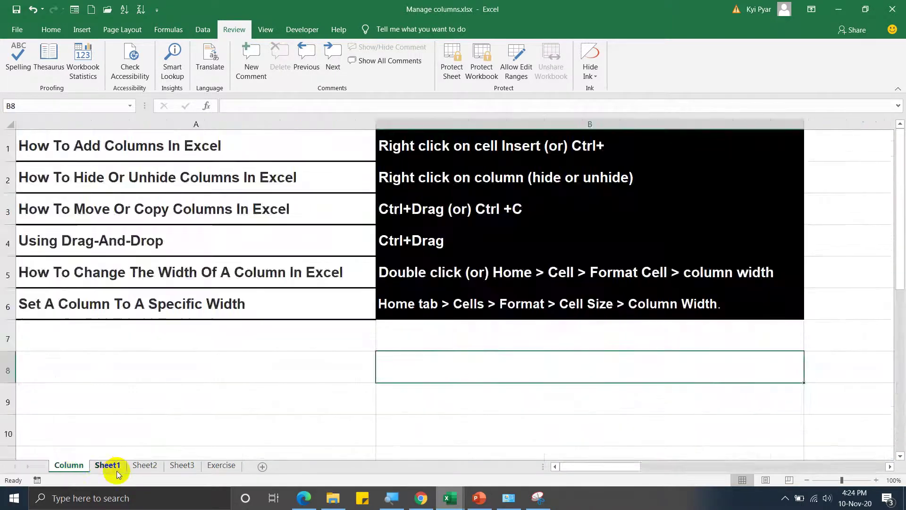
{"action": "left_click", "coordinate": [108, 465]}
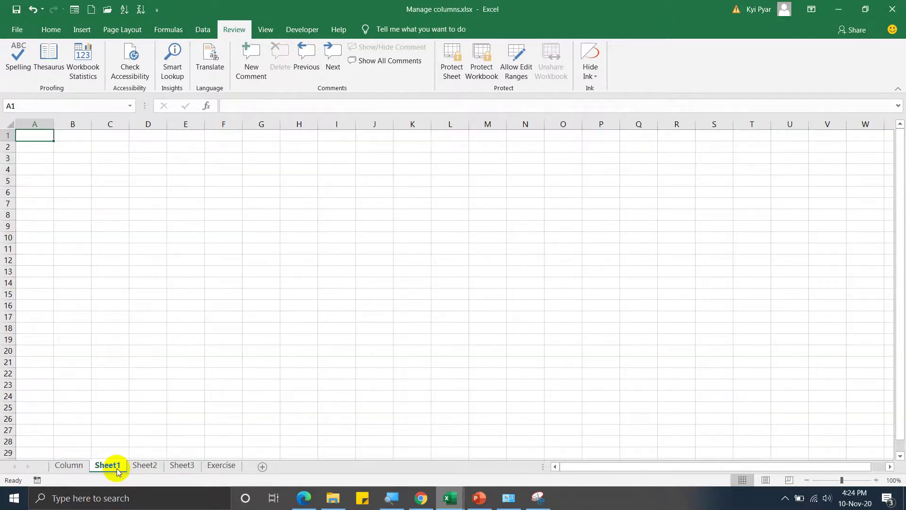
{"action": "left_click", "coordinate": [145, 466]}
{"action": "left_click", "coordinate": [118, 467]}
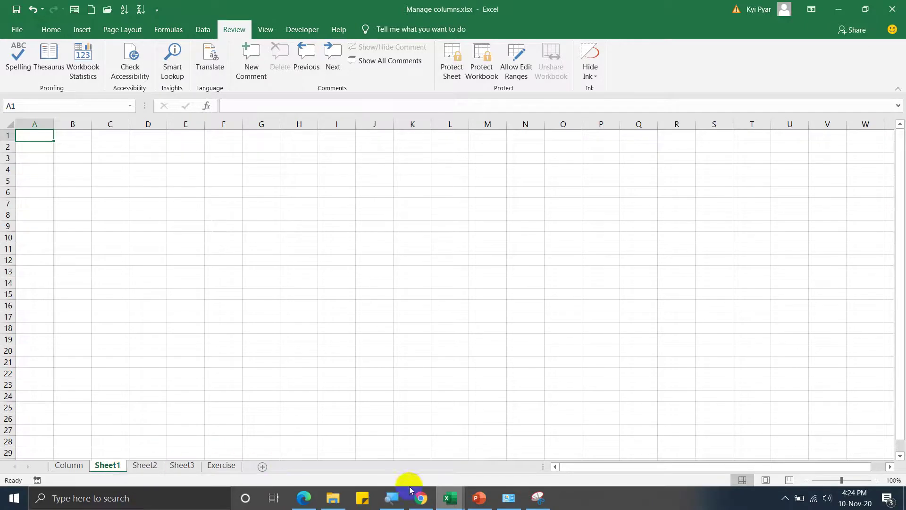
{"action": "mouse_move", "coordinate": [448, 497]}
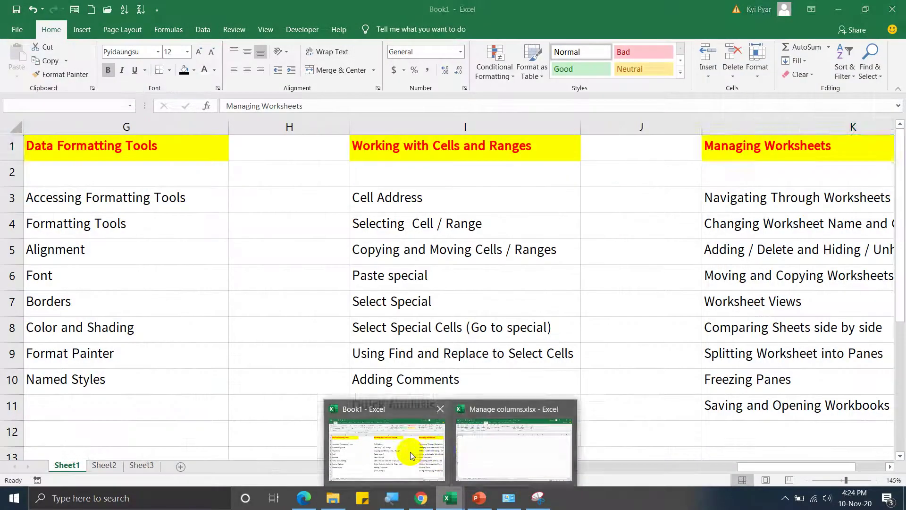
{"action": "left_click", "coordinate": [410, 451]}
{"action": "left_click", "coordinate": [750, 198]}
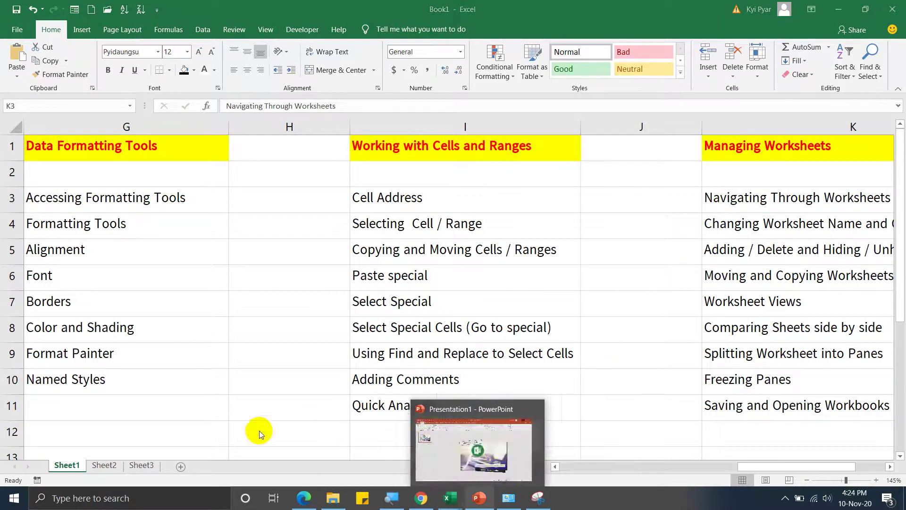
- Insert five new blank worksheets, Sheet4 through Sheet8, using Shift+F11
{"action": "right_click", "coordinate": [64, 466]}
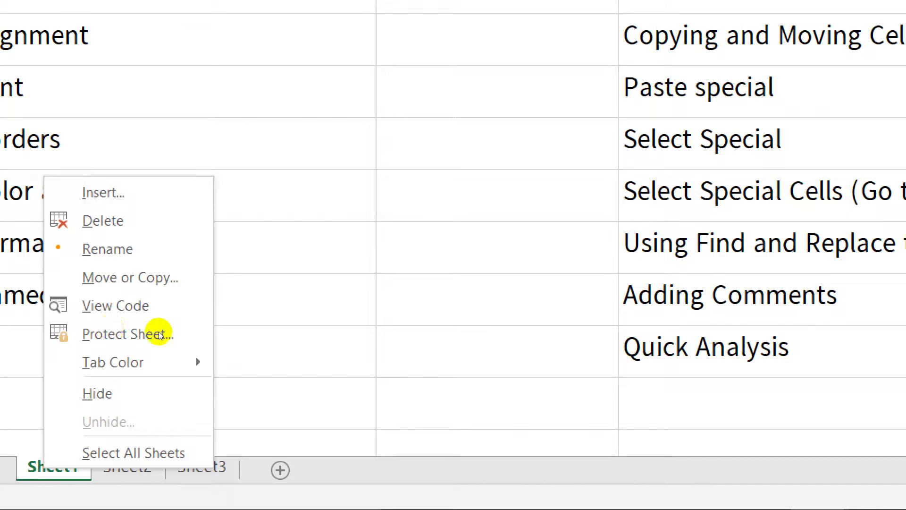
{"action": "left_click", "coordinate": [255, 331]}
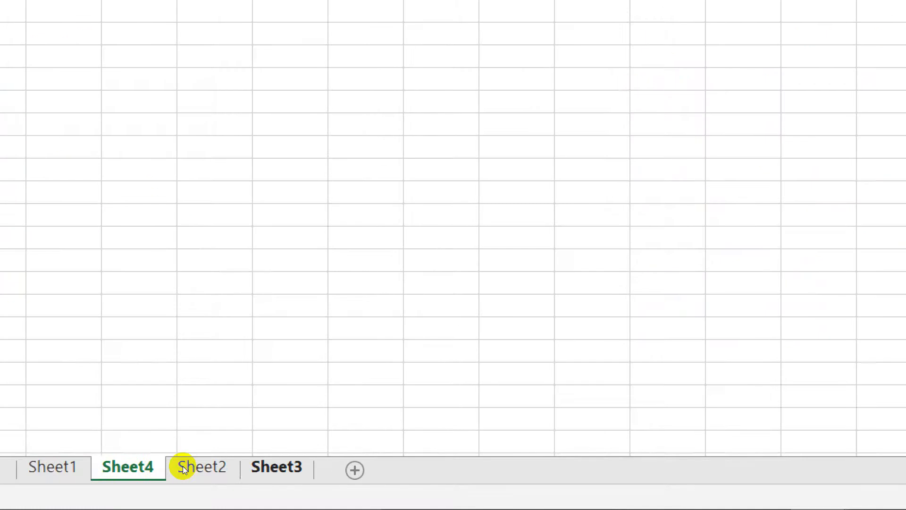
{"action": "left_click", "coordinate": [220, 465]}
{"action": "key", "text": "shift+F11"}
{"action": "left_click", "coordinate": [251, 469]}
{"action": "key", "text": "shift+F11"}
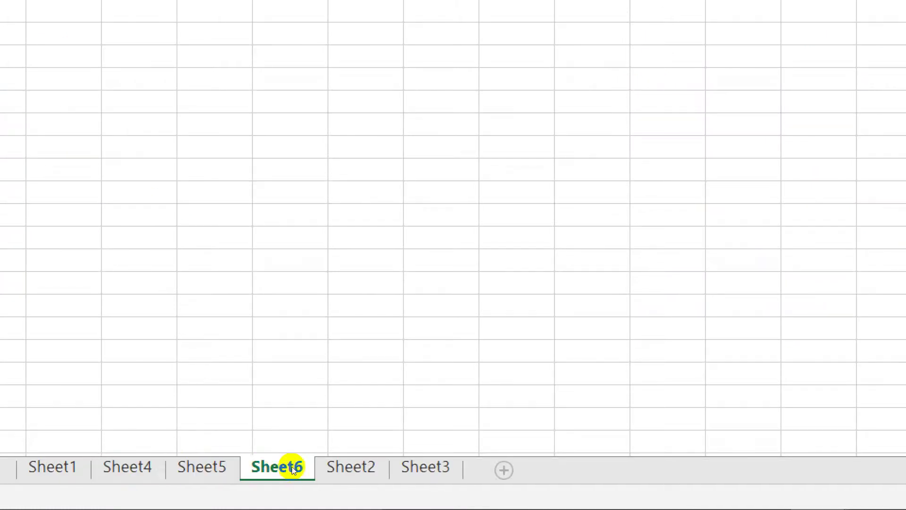
{"action": "key", "text": "shift+F11"}
{"action": "key", "text": "shift+F11"}
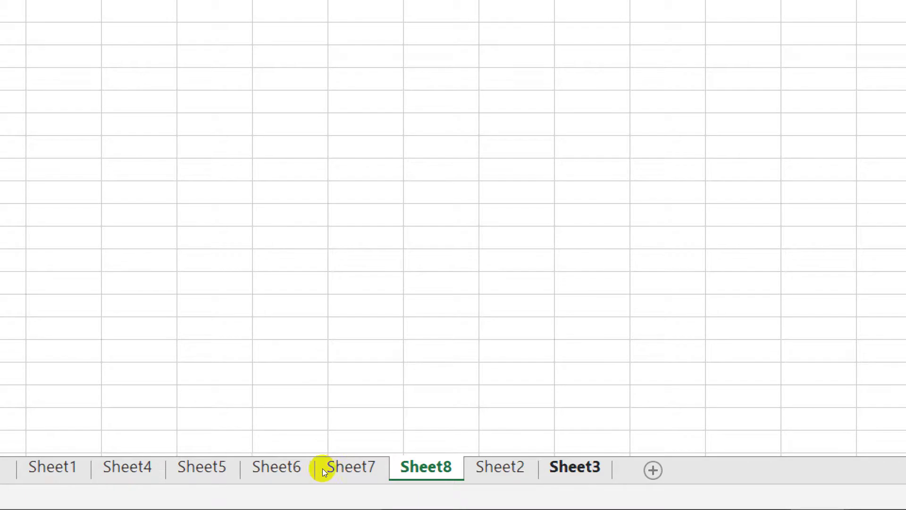
{"action": "key", "text": "shift+F10"}
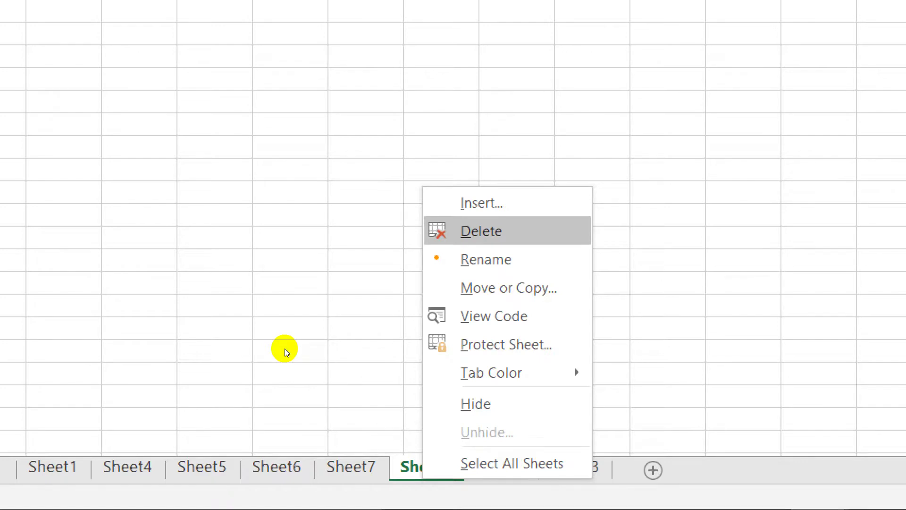
- Delete Sheet8, Sheet7 and Sheet6 from the workbook
{"action": "key", "text": "Return"}
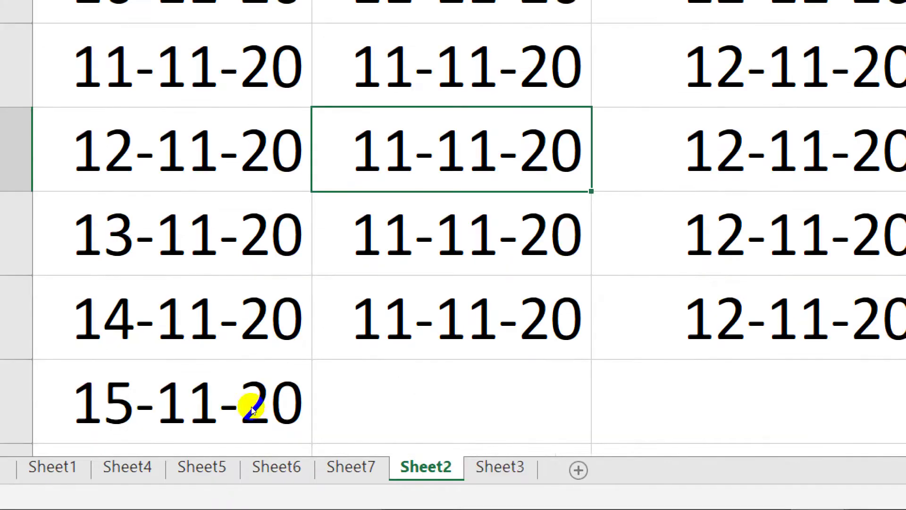
{"action": "key", "text": "ctrl+Page_Up"}
{"action": "key", "text": "shift+F10"}
{"action": "key", "text": "Up"}
{"action": "key", "text": "Up"}
{"action": "key", "text": "Up"}
{"action": "key", "text": "Up"}
{"action": "key", "text": "Up"}
{"action": "key", "text": "Up"}
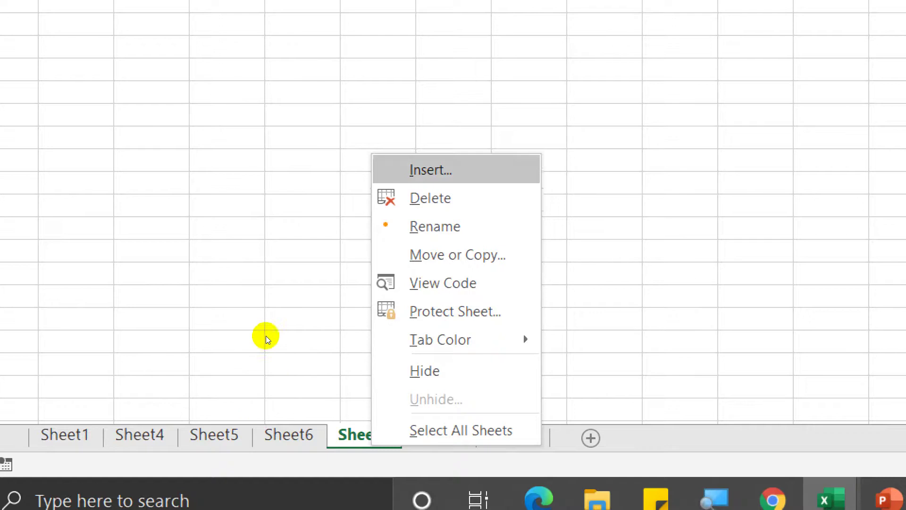
{"action": "key", "text": "Down"}
{"action": "key", "text": "Return"}
{"action": "key", "text": "ctrl+Page_Up"}
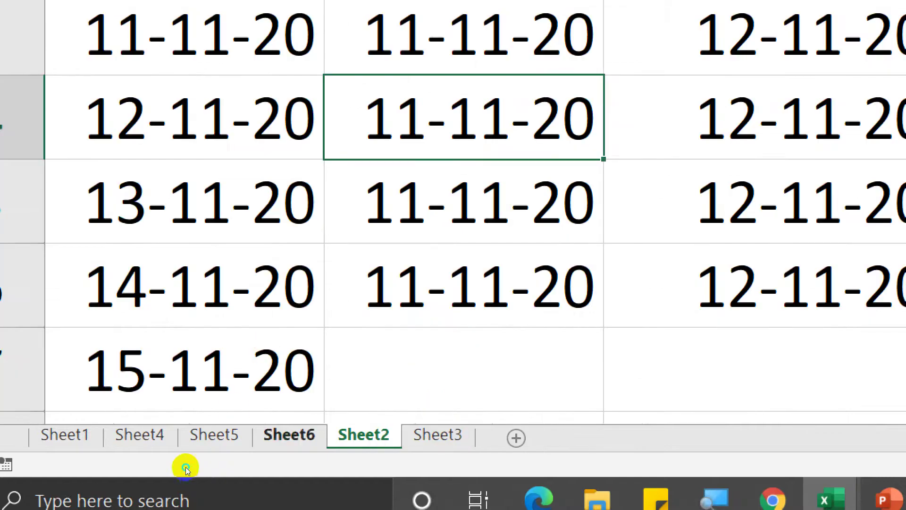
{"action": "key", "text": "shift+F10"}
{"action": "key", "text": "Down"}
{"action": "key", "text": "Down"}
{"action": "key", "text": "Down"}
{"action": "key", "text": "Up"}
{"action": "key", "text": "Up"}
{"action": "key", "text": "Return"}
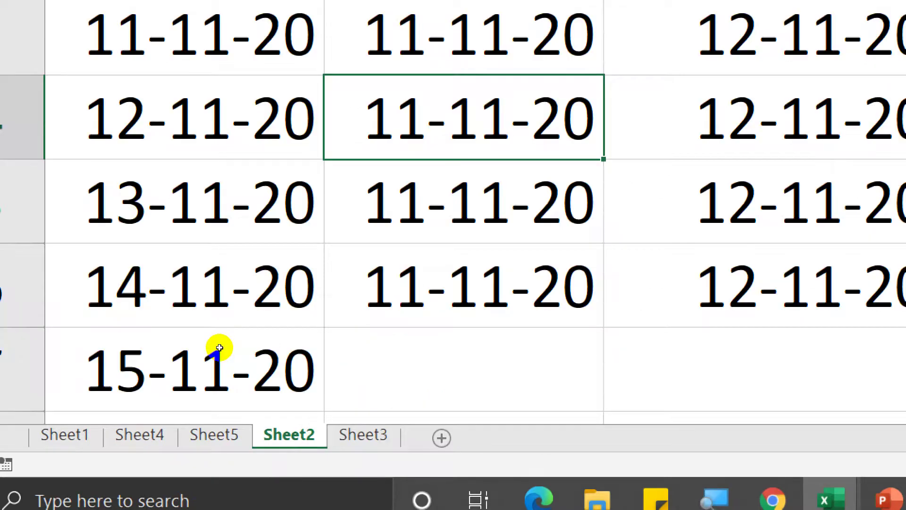
- Delete Sheet2, confirming the permanent deletion
{"action": "key", "text": "shift+F10"}
{"action": "key", "text": "Up"}
{"action": "key", "text": "Up"}
{"action": "key", "text": "Up"}
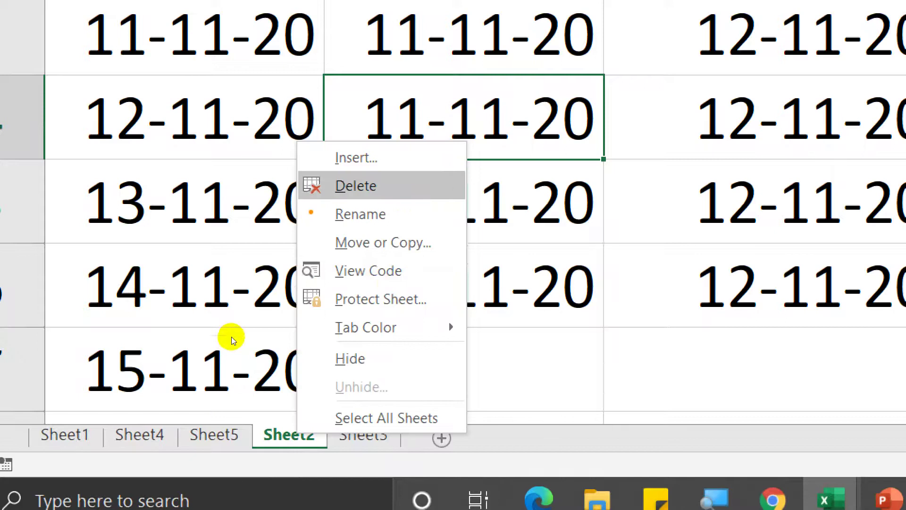
{"action": "key", "text": "Up"}
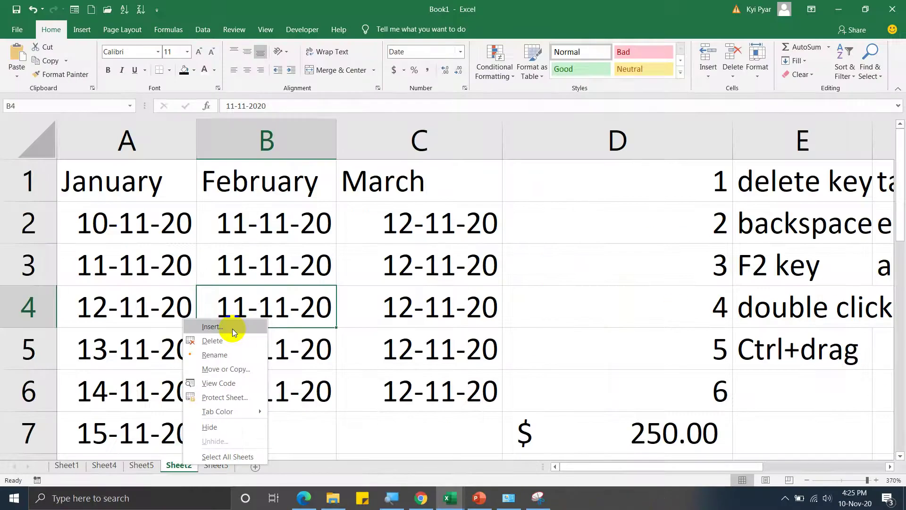
{"action": "left_click", "coordinate": [222, 339]}
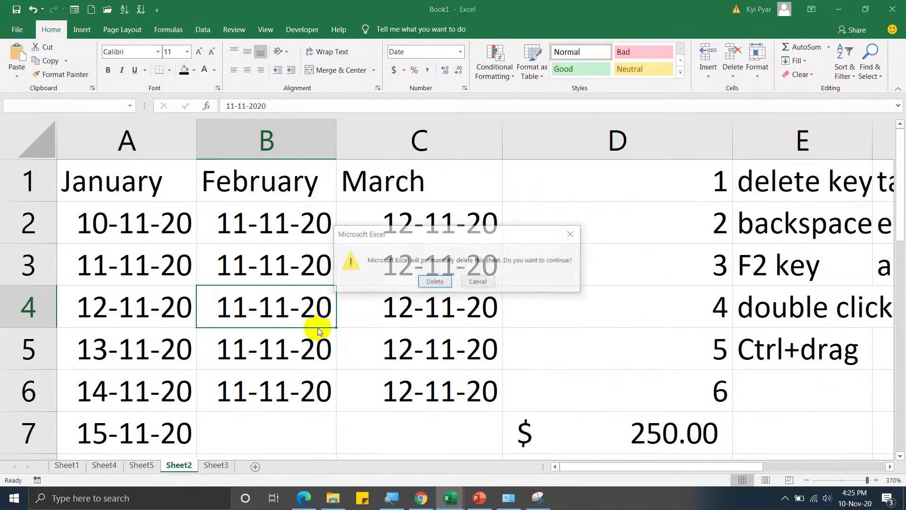
{"action": "left_click", "coordinate": [431, 285]}
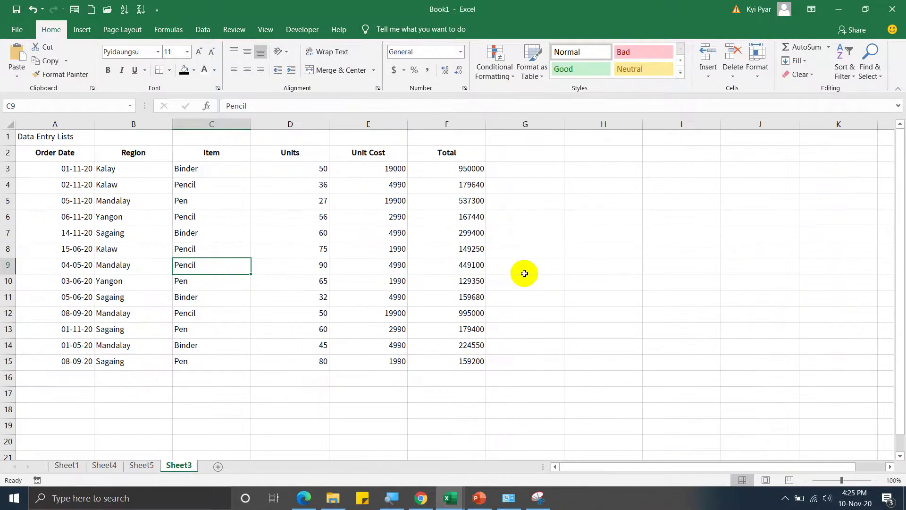
{"action": "left_click", "coordinate": [602, 160]}
{"action": "type", "text": "Ct"}
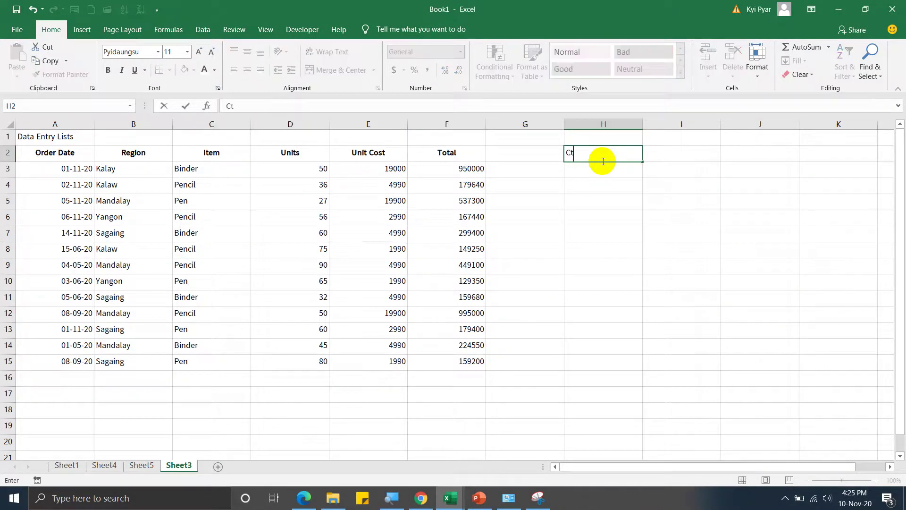
{"action": "type", "text": "rl+Z"}
{"action": "key", "text": "Return"}
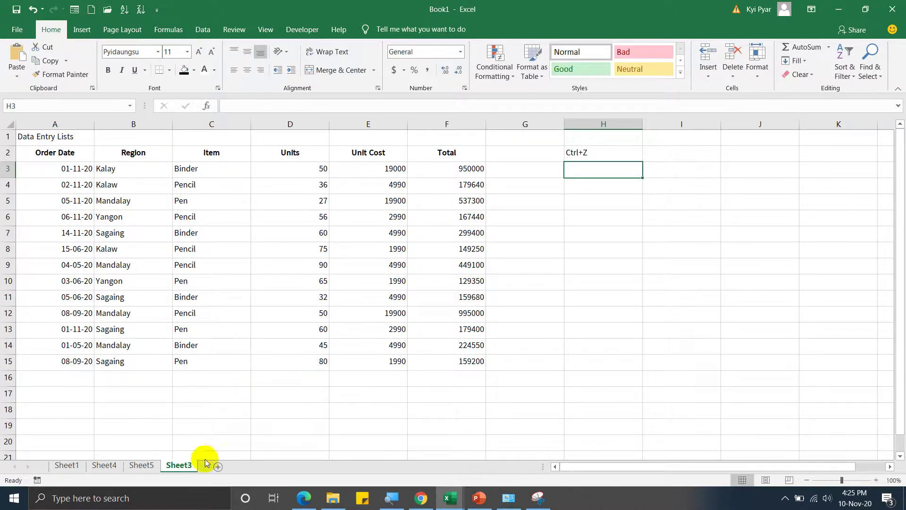
{"action": "right_click", "coordinate": [191, 466]}
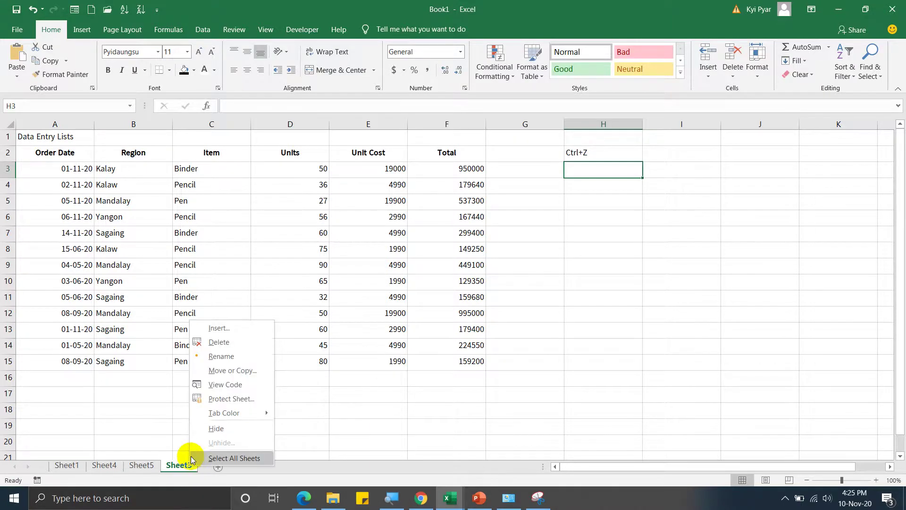
{"action": "left_click", "coordinate": [352, 364]}
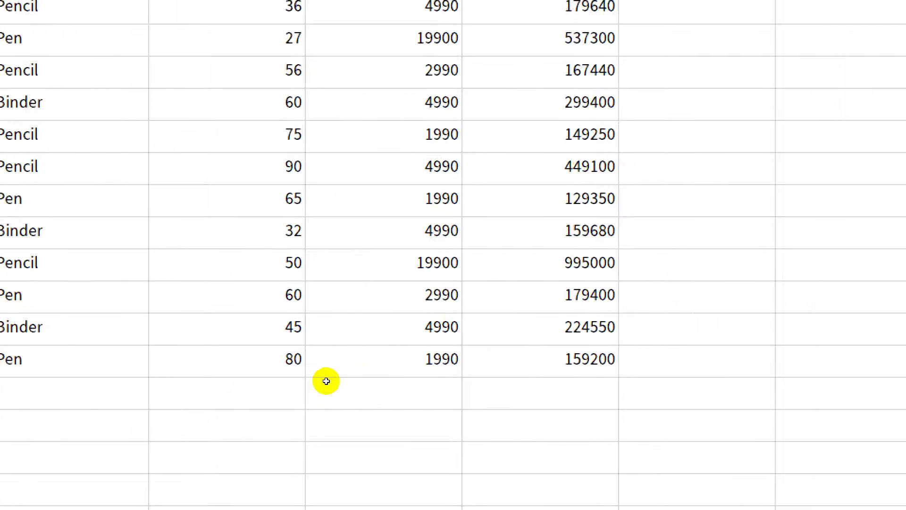
{"action": "right_click", "coordinate": [172, 471]}
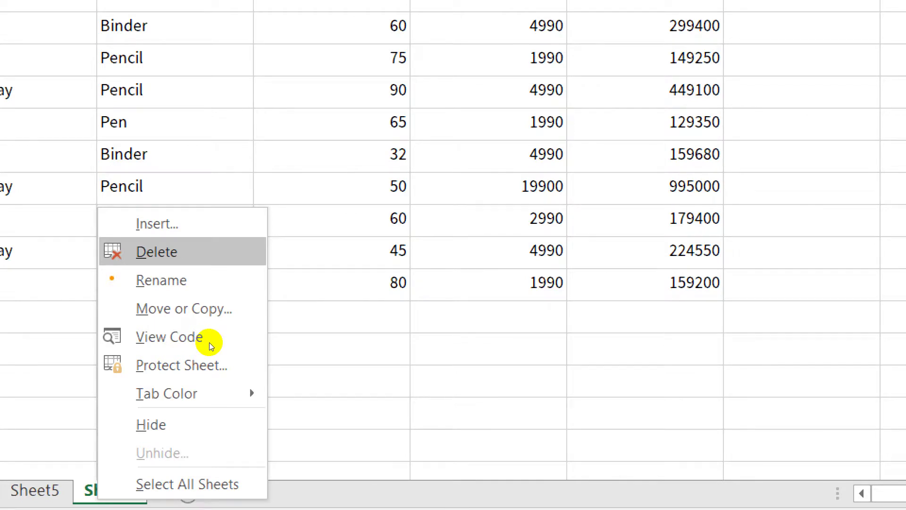
{"action": "key", "text": "Down"}
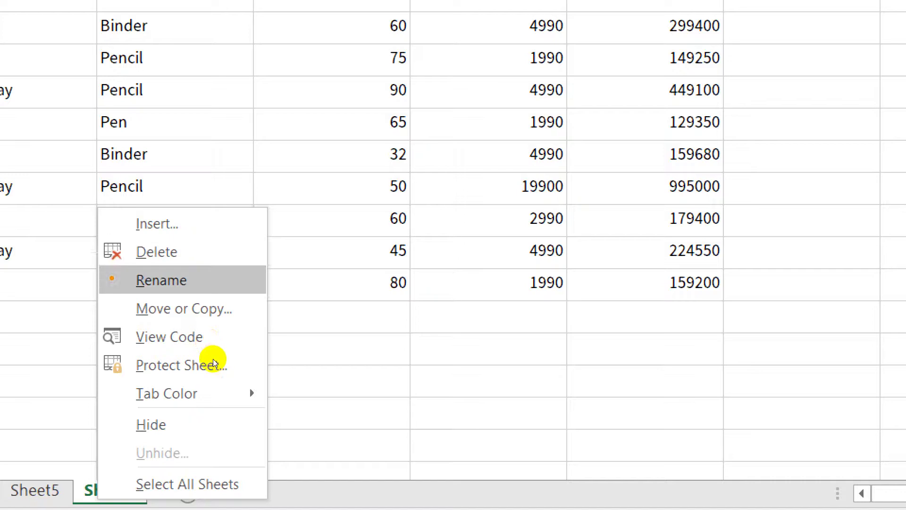
{"action": "left_click", "coordinate": [364, 357]}
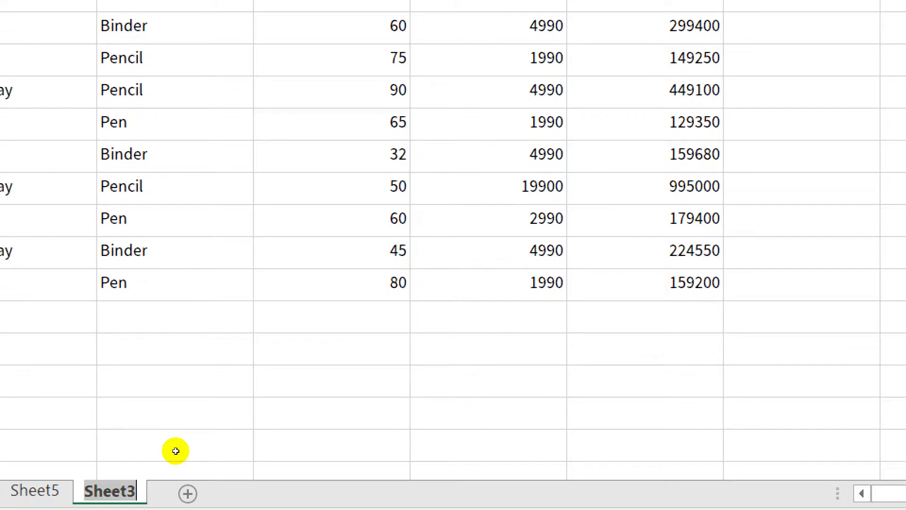
{"action": "type", "text": "Ma"}
{"action": "key", "text": "BackSpace"}
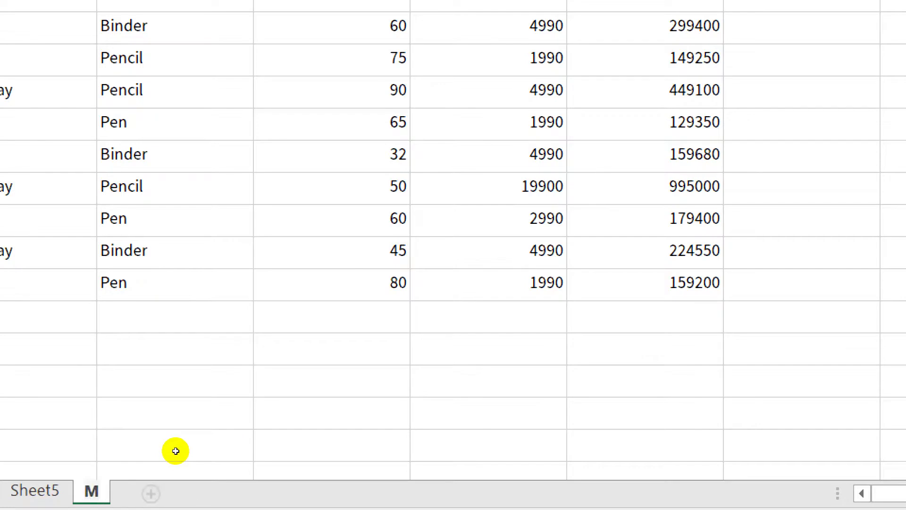
{"action": "key", "text": "BackSpace"}
{"action": "type", "text": "Sales"}
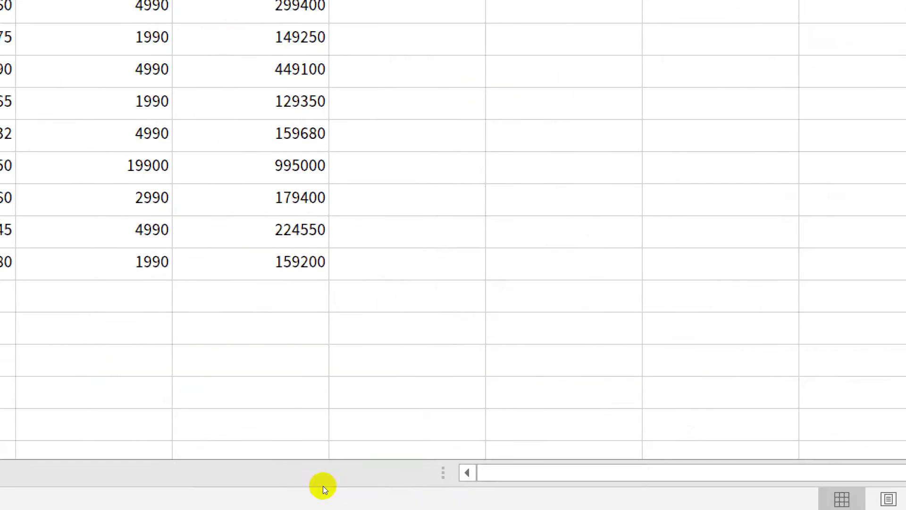
{"action": "key", "text": "Return"}
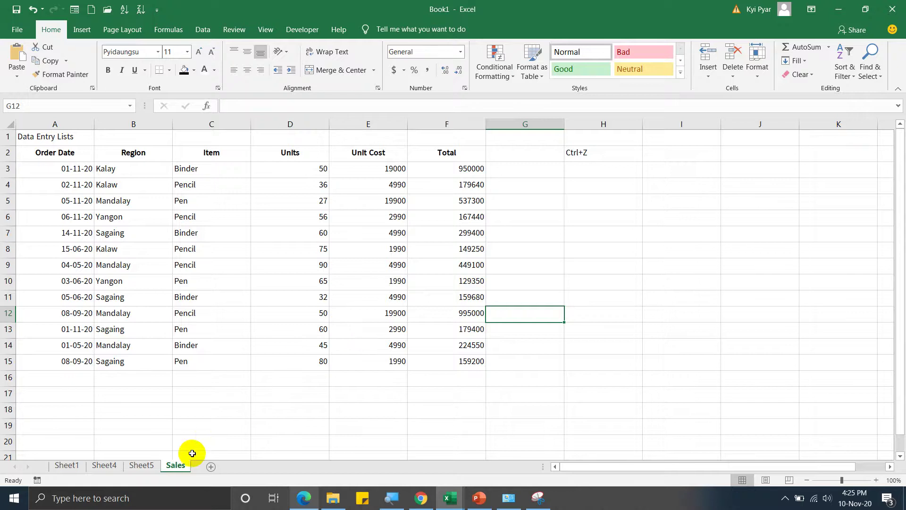
- Move the Sales sheet with Move or Copy into a (new book) destination, creating Book3
{"action": "right_click", "coordinate": [176, 465]}
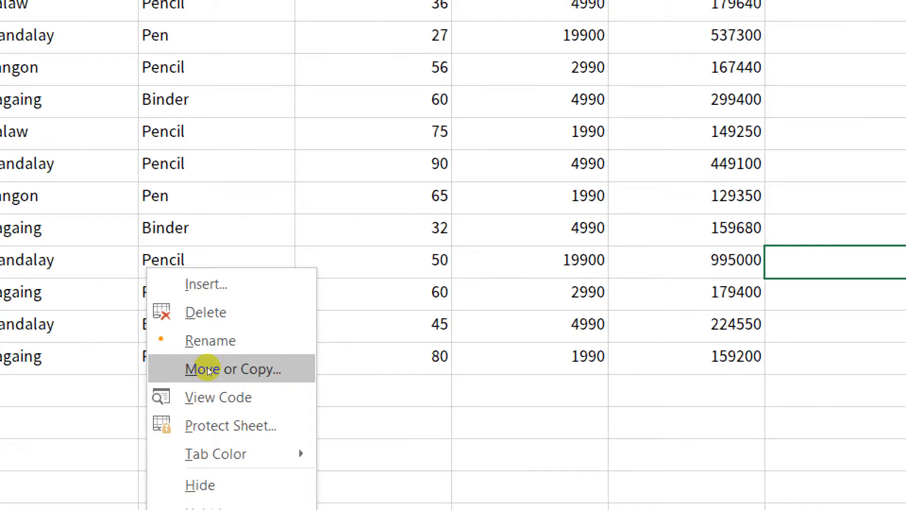
{"action": "left_click", "coordinate": [207, 369]}
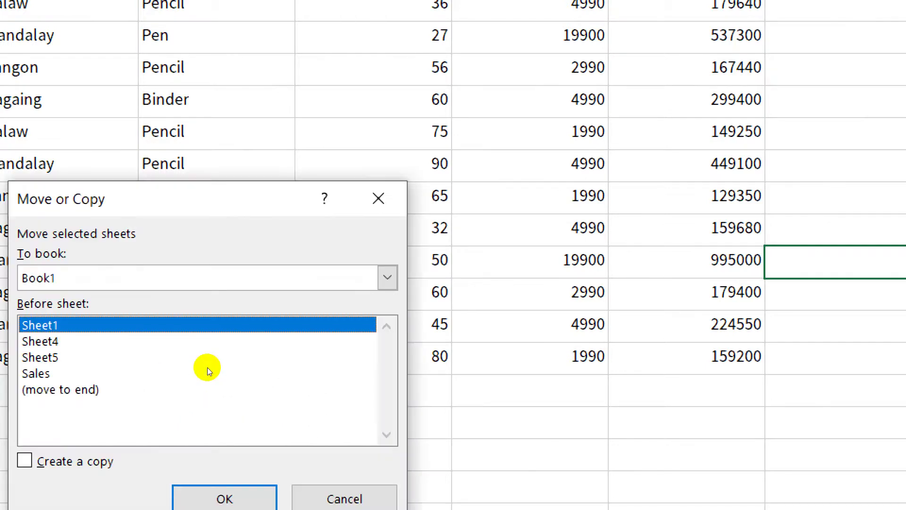
{"action": "left_click_drag", "start_coordinate": [198, 198], "coordinate": [581, 65]}
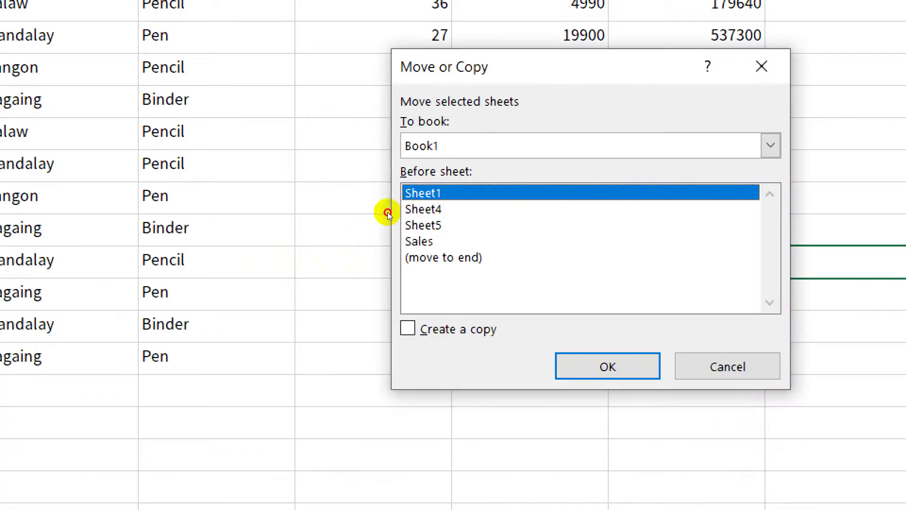
{"action": "key", "text": "alt+Down"}
{"action": "key", "text": "Up"}
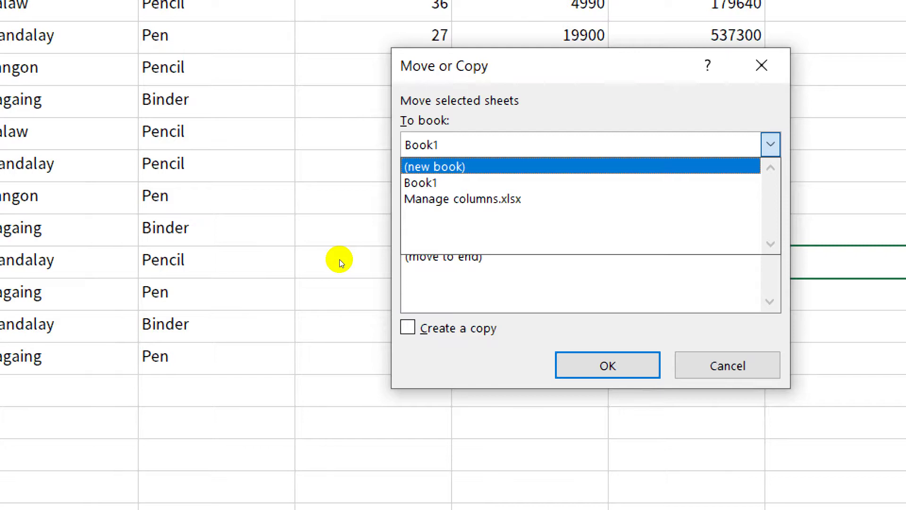
{"action": "key", "text": "Return"}
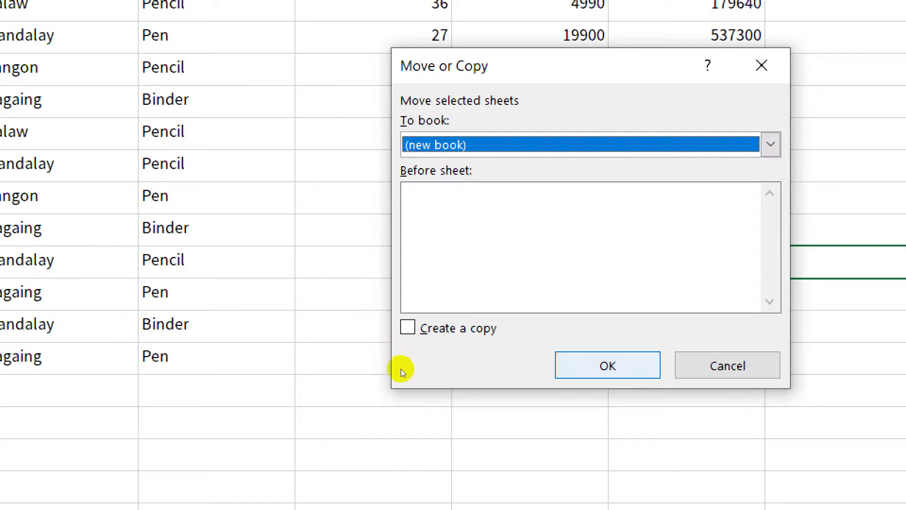
{"action": "key", "text": "Return"}
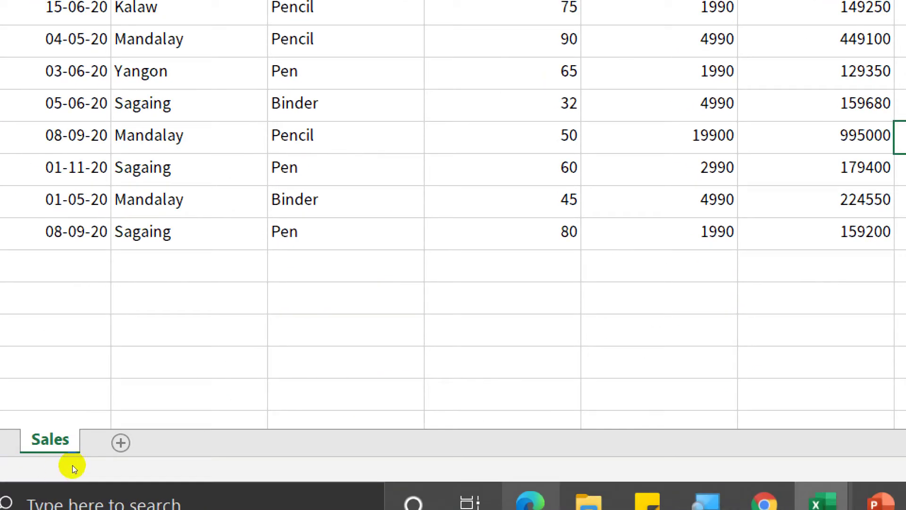
- Move the Sales sheet from Book3 back into Book1, placed before Sheet1
{"action": "right_click", "coordinate": [71, 440]}
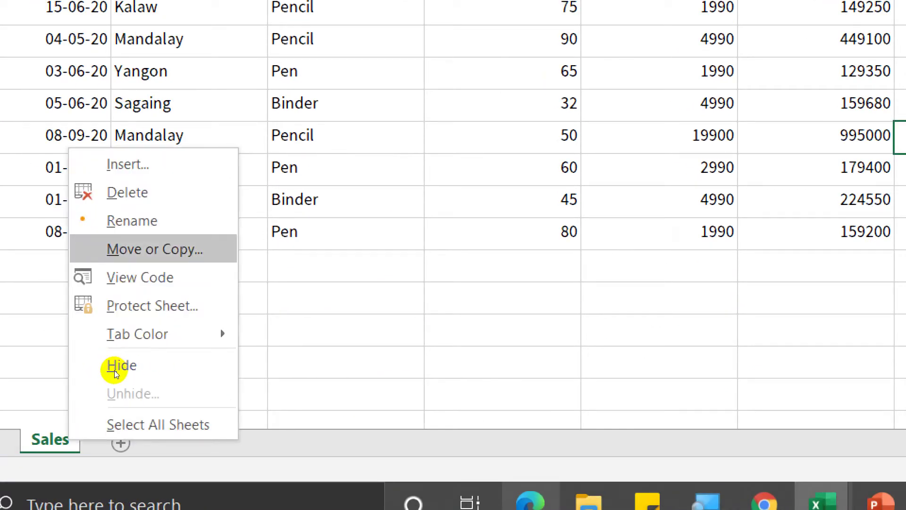
{"action": "key", "text": "Return"}
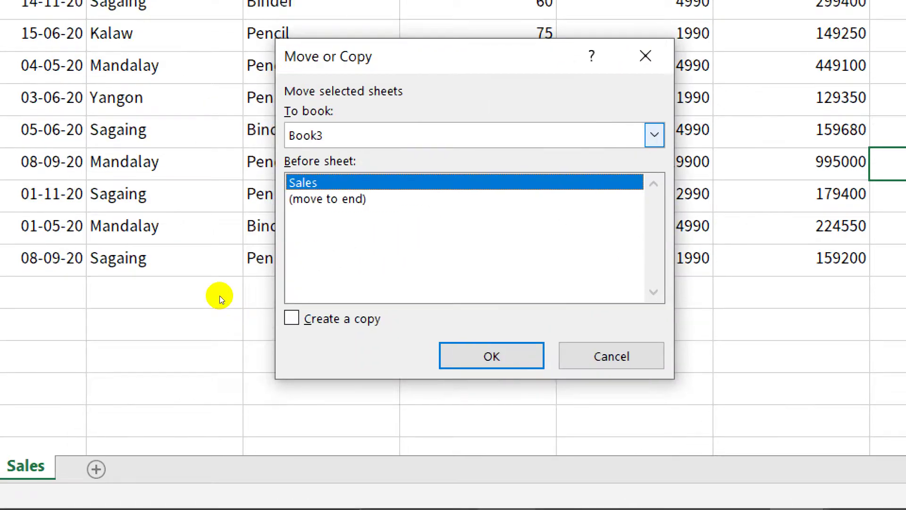
{"action": "key", "text": "alt+Down"}
{"action": "key", "text": "Up"}
{"action": "key", "text": "Up"}
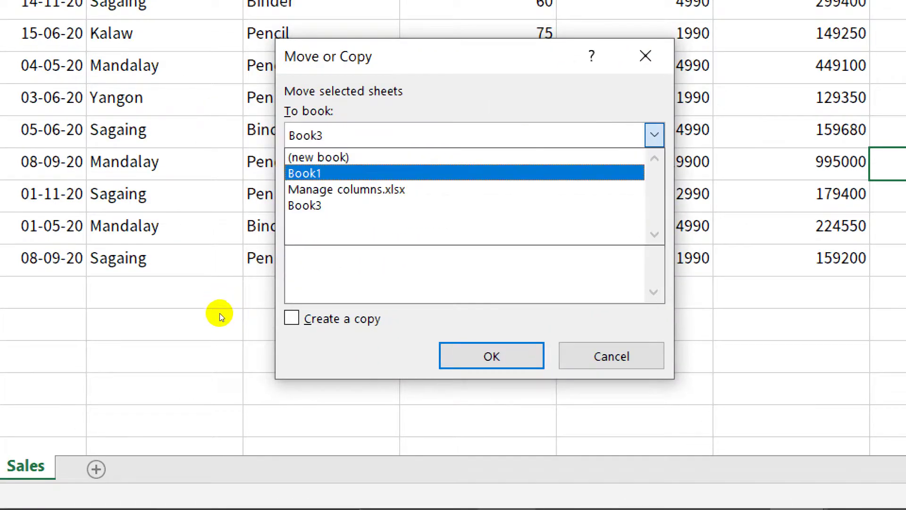
{"action": "key", "text": "Down"}
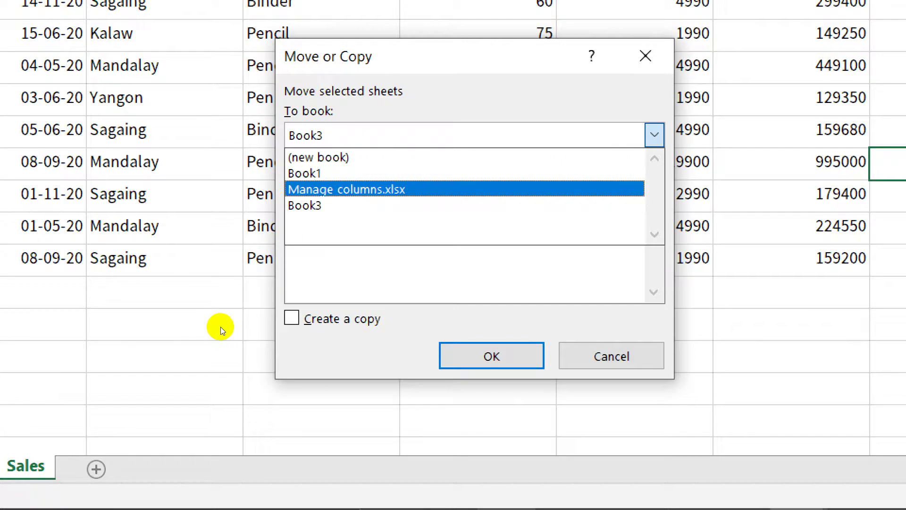
{"action": "key", "text": "Up"}
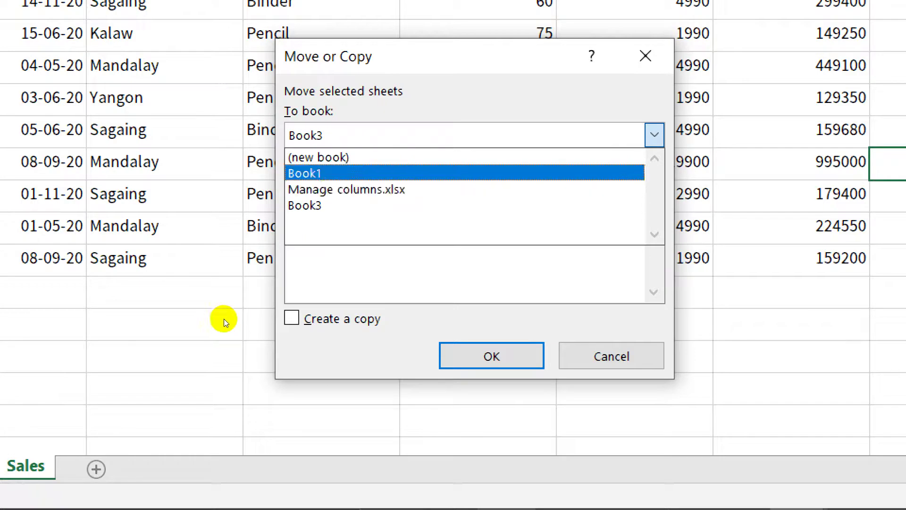
{"action": "key", "text": "Down"}
{"action": "key", "text": "Down"}
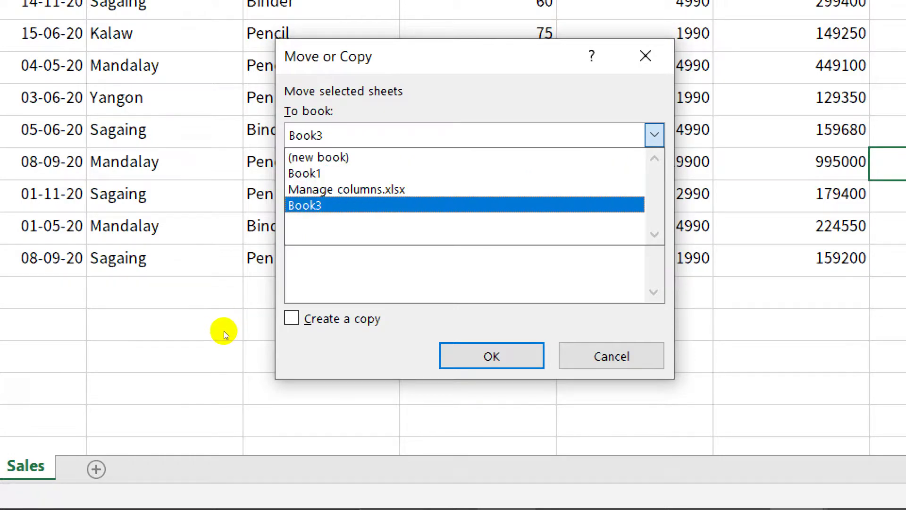
{"action": "key", "text": "Up"}
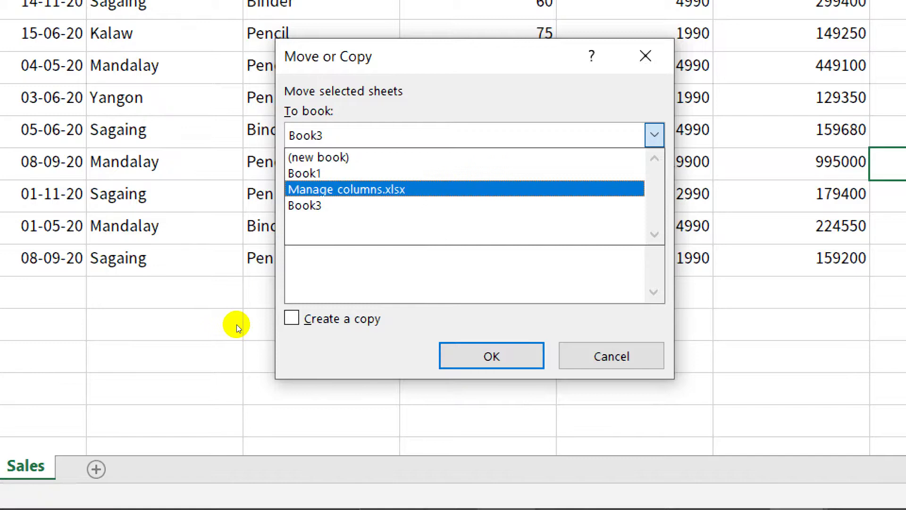
{"action": "key", "text": "Up"}
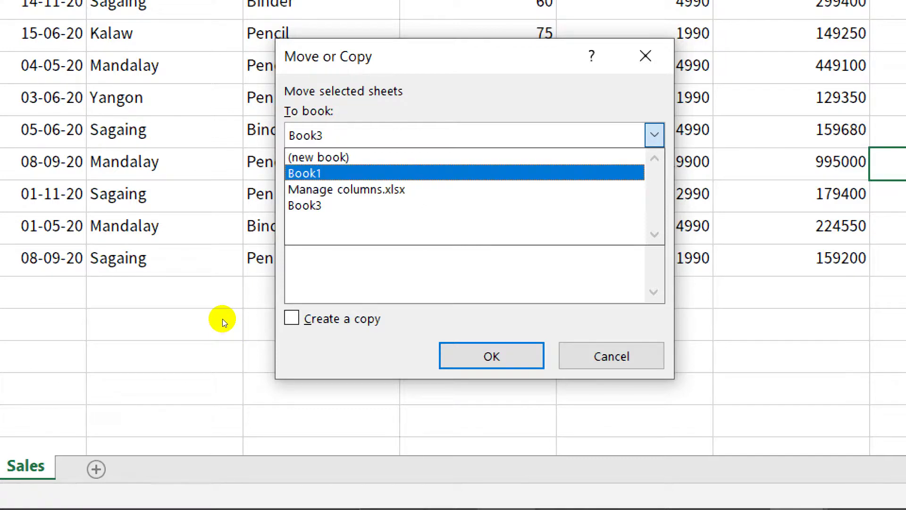
{"action": "key", "text": "Return"}
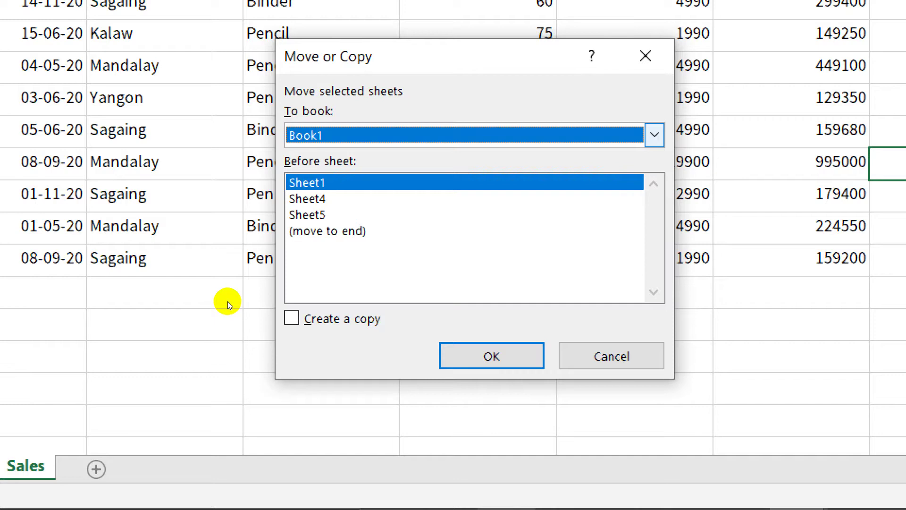
{"action": "key", "text": "Return"}
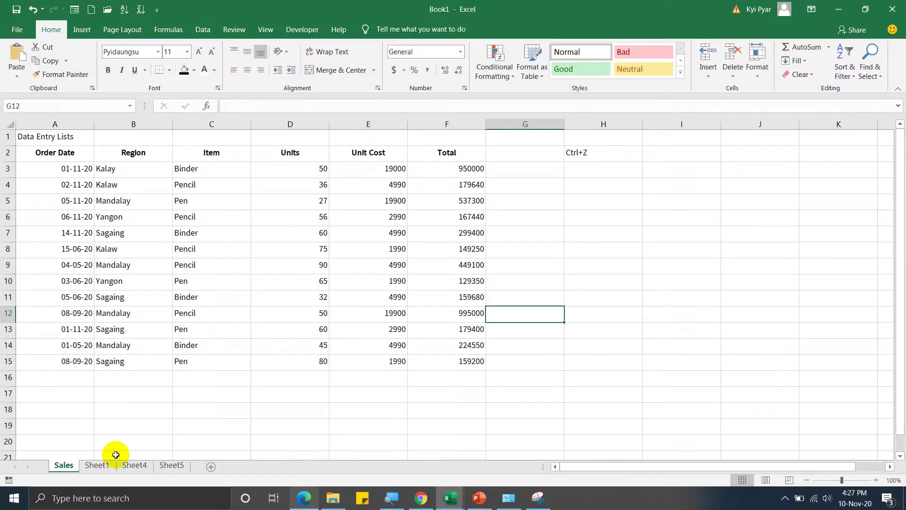
{"action": "right_click", "coordinate": [76, 466]}
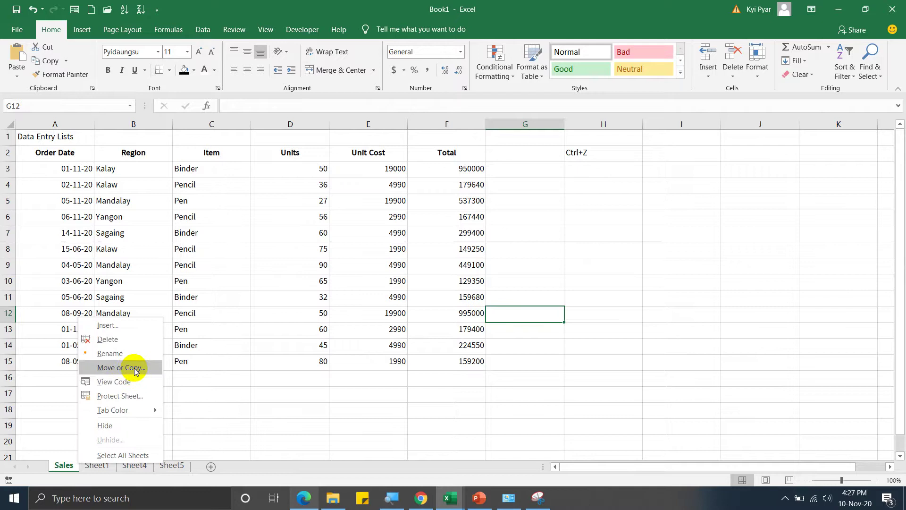
{"action": "left_click", "coordinate": [227, 362]}
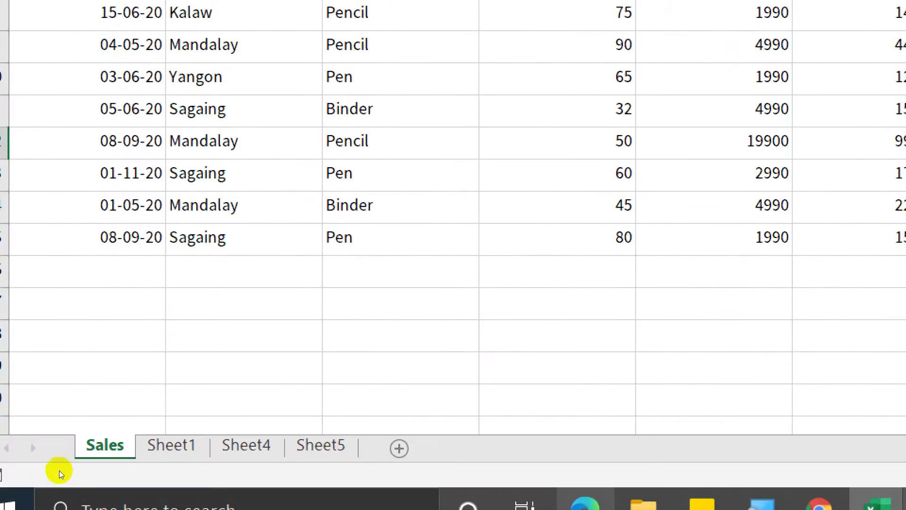
{"action": "right_click", "coordinate": [41, 475]}
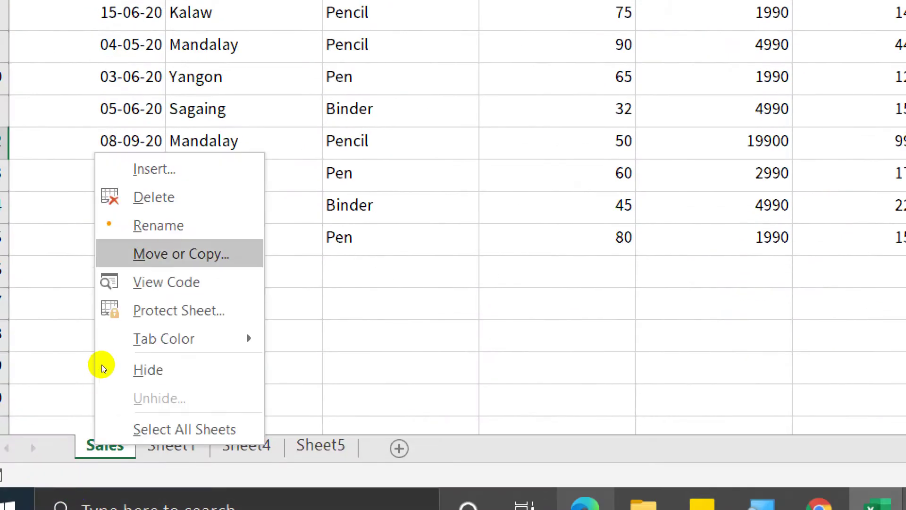
{"action": "key", "text": "Up"}
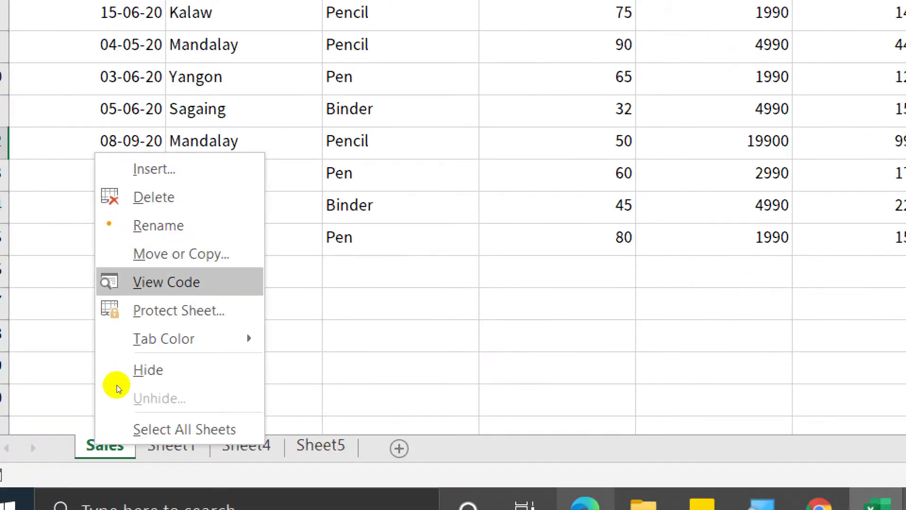
{"action": "key", "text": "Return"}
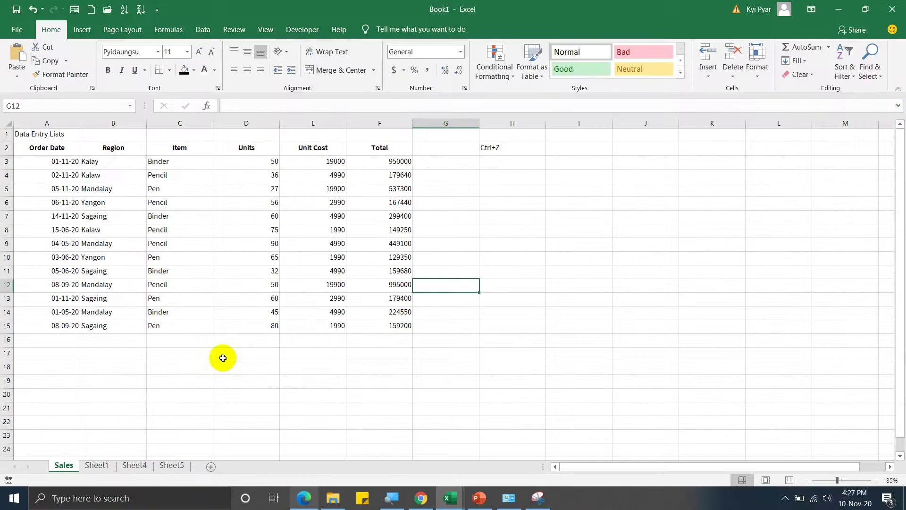
{"action": "scroll", "coordinate": [151, 293], "scroll_direction": "up", "scroll_amount": 5, "text": "ctrl"}
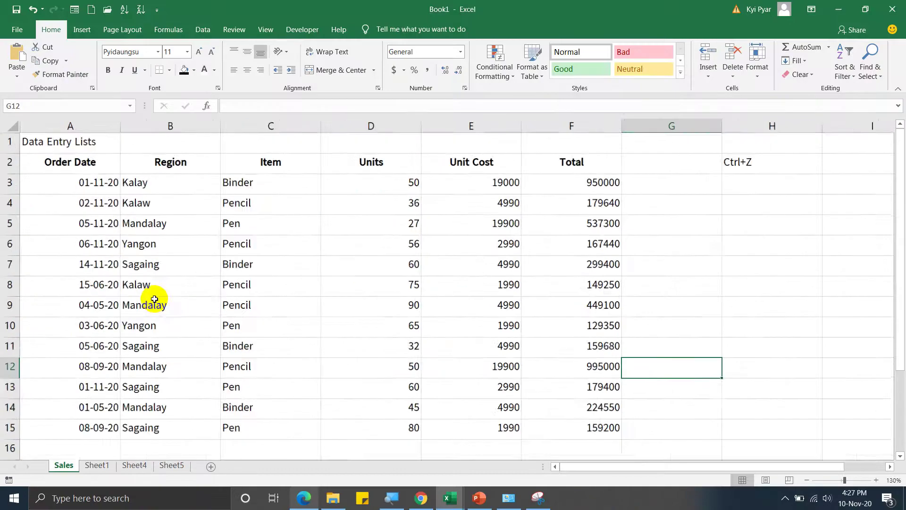
{"action": "scroll", "coordinate": [142, 227], "scroll_direction": "up", "scroll_amount": 1}
{"action": "left_click", "coordinate": [246, 207]}
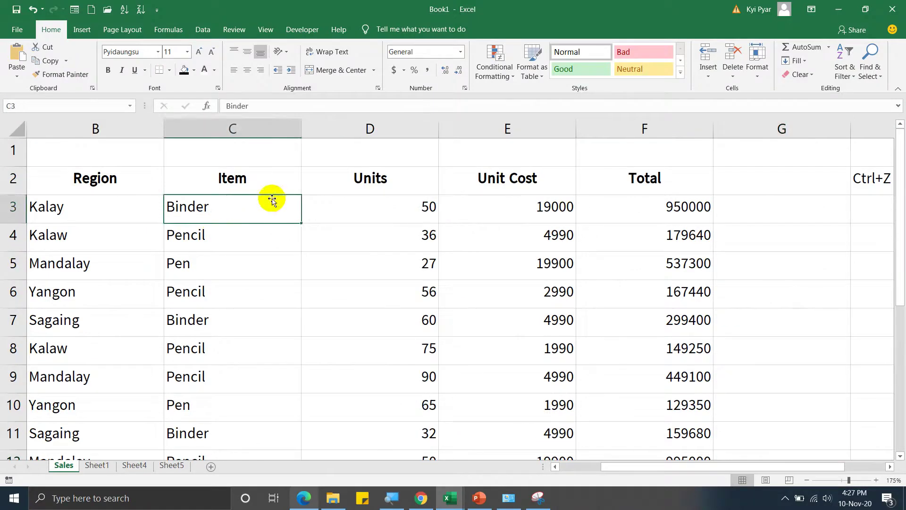
{"action": "left_click", "coordinate": [338, 183]}
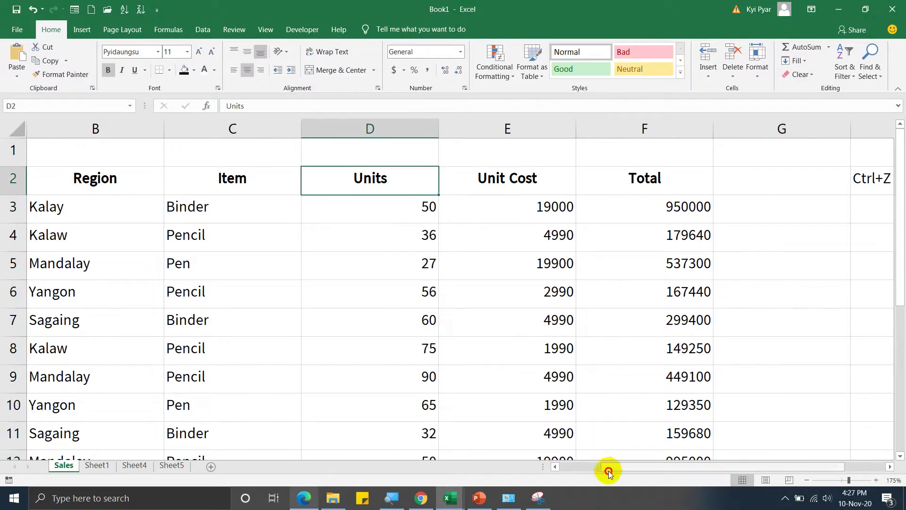
{"action": "left_click_drag", "start_coordinate": [606, 467], "coordinate": [566, 467]}
{"action": "left_click", "coordinate": [136, 182]}
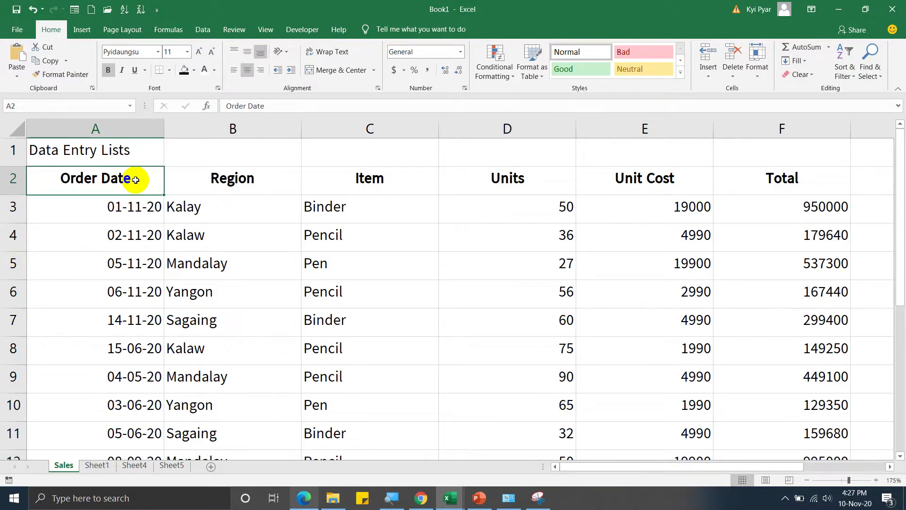
{"action": "type", "text": "ijh"}
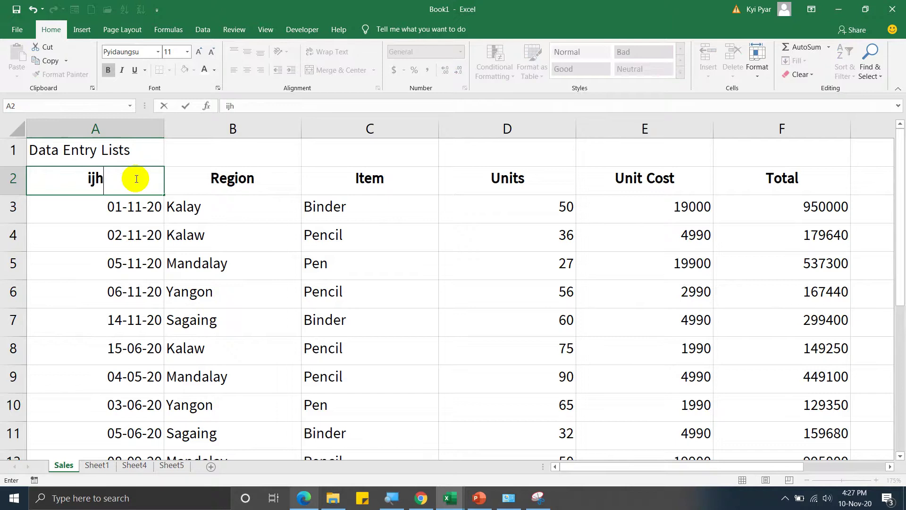
{"action": "type", "text": "tgrhrt"}
{"action": "key", "text": "Escape"}
{"action": "left_click", "coordinate": [211, 182]}
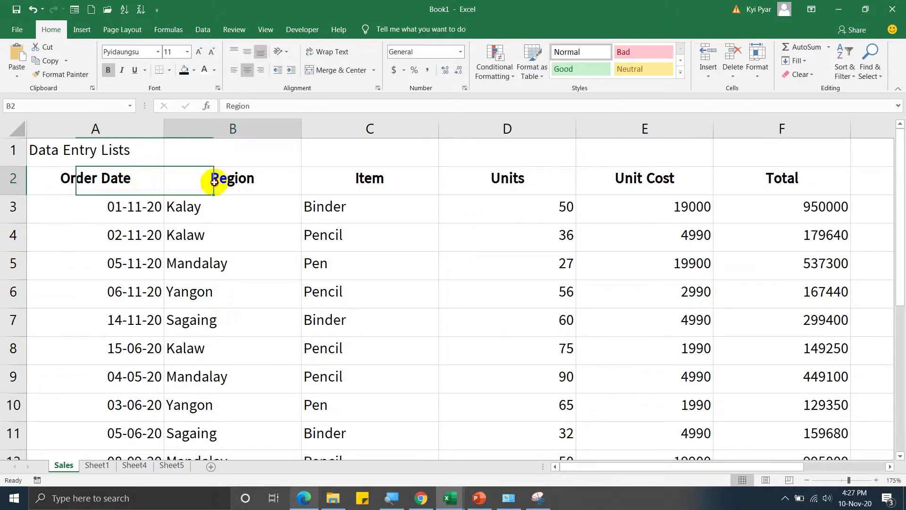
{"action": "left_click", "coordinate": [115, 178]}
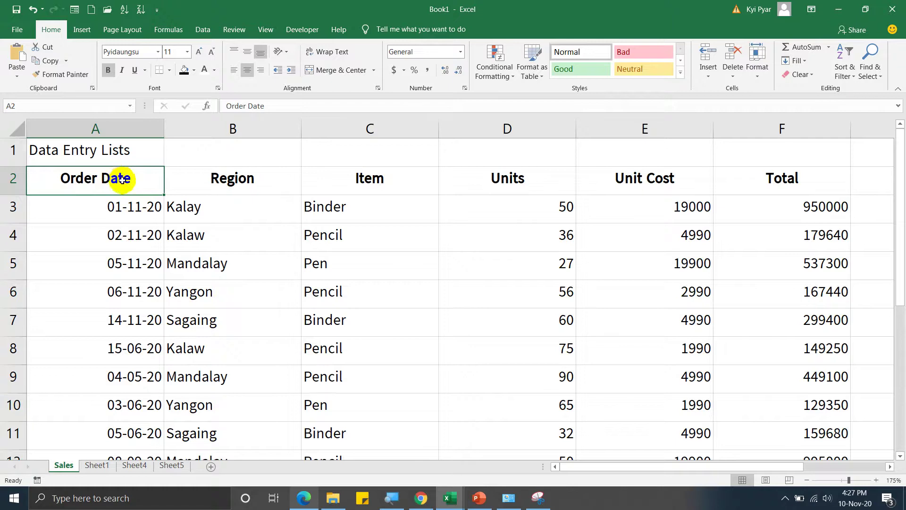
{"action": "left_click", "coordinate": [181, 182]}
{"action": "left_click", "coordinate": [146, 180]}
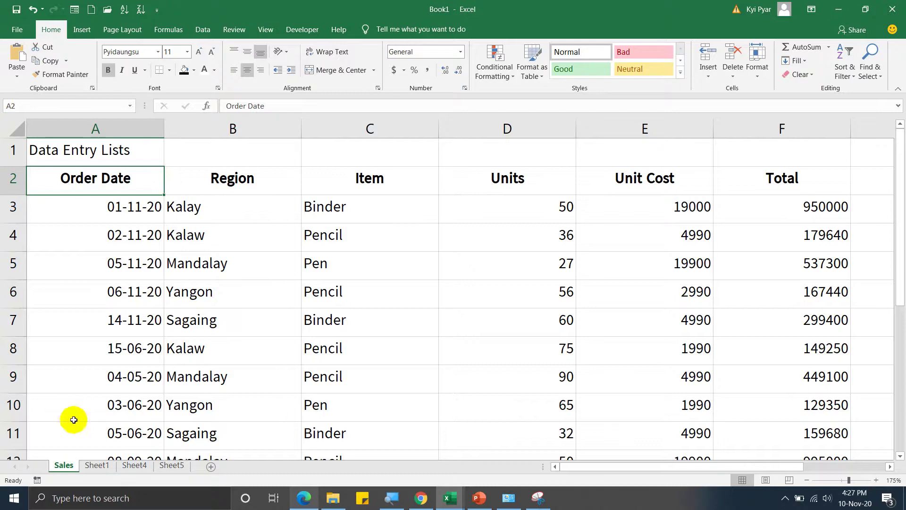
- Protect the Sales sheet, entering and confirming a password
{"action": "right_click", "coordinate": [66, 466]}
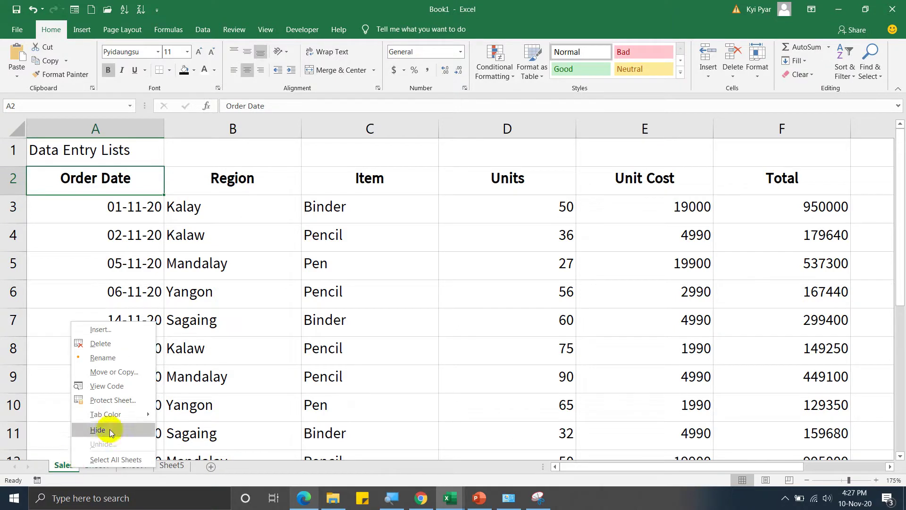
{"action": "left_click", "coordinate": [125, 400]}
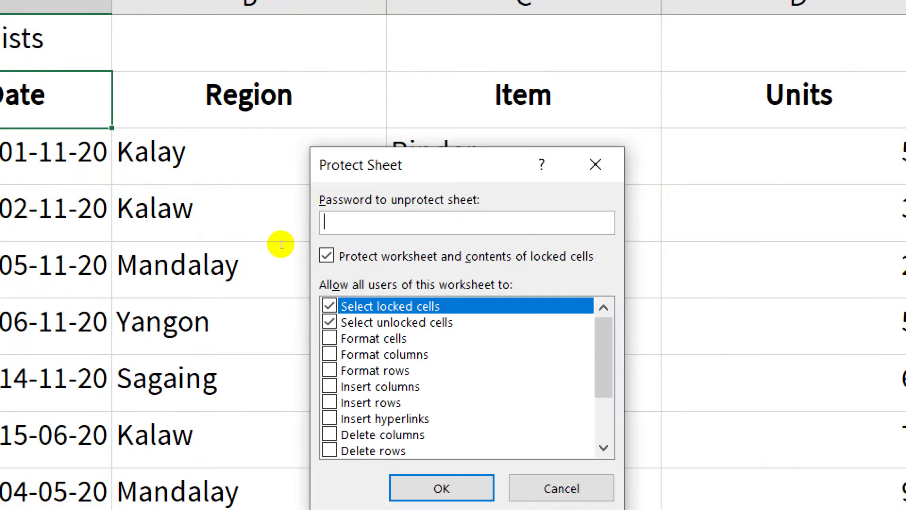
{"action": "type", "text": "1"}
{"action": "key", "text": "Return"}
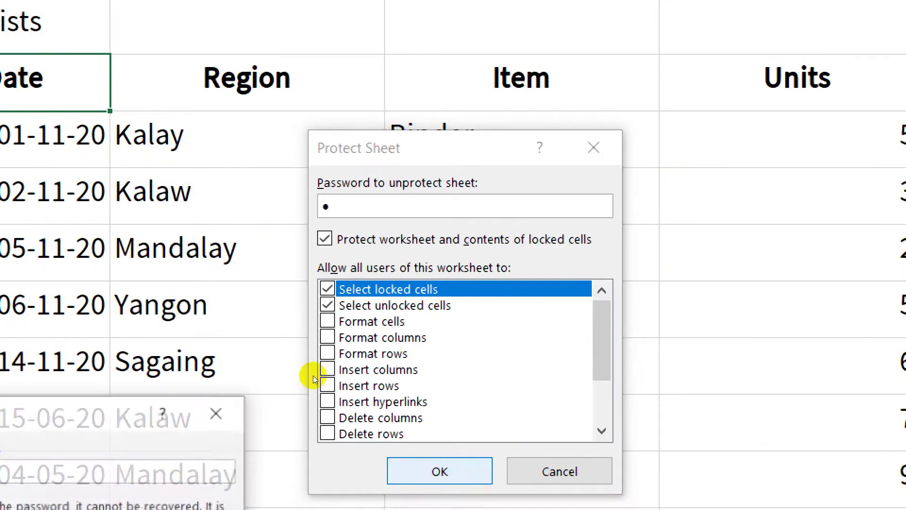
{"action": "type", "text": "1"}
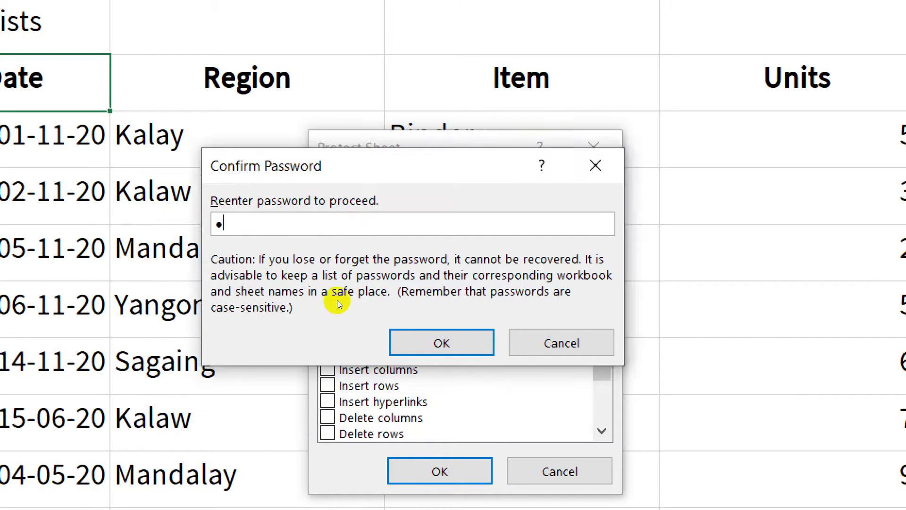
{"action": "key", "text": "Return"}
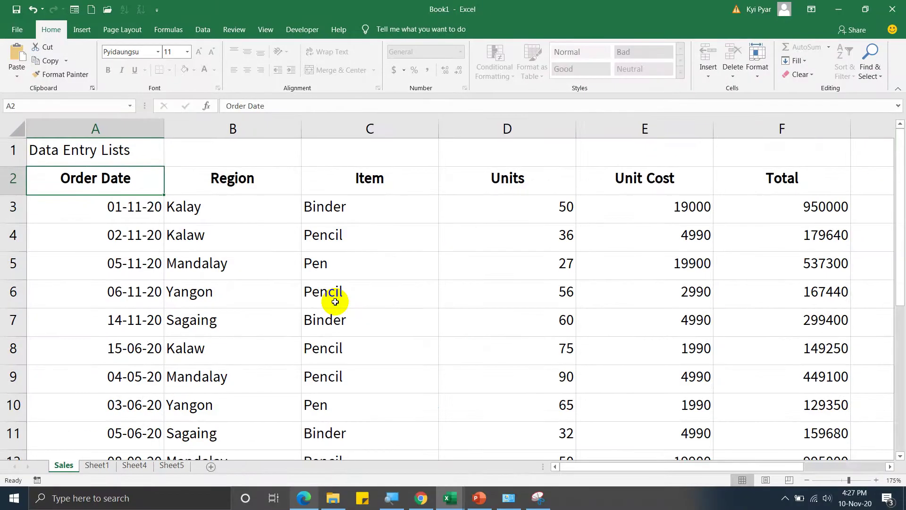
- Insert a blank Macro1 sheet and return to the Sales sheet
{"action": "key", "text": "ctrl+F11"}
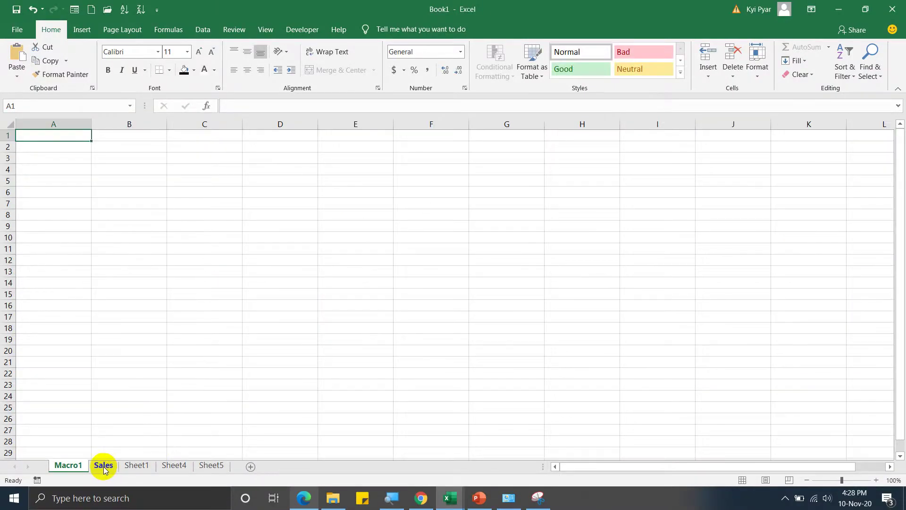
{"action": "left_click", "coordinate": [104, 467]}
{"action": "right_click", "coordinate": [103, 467]}
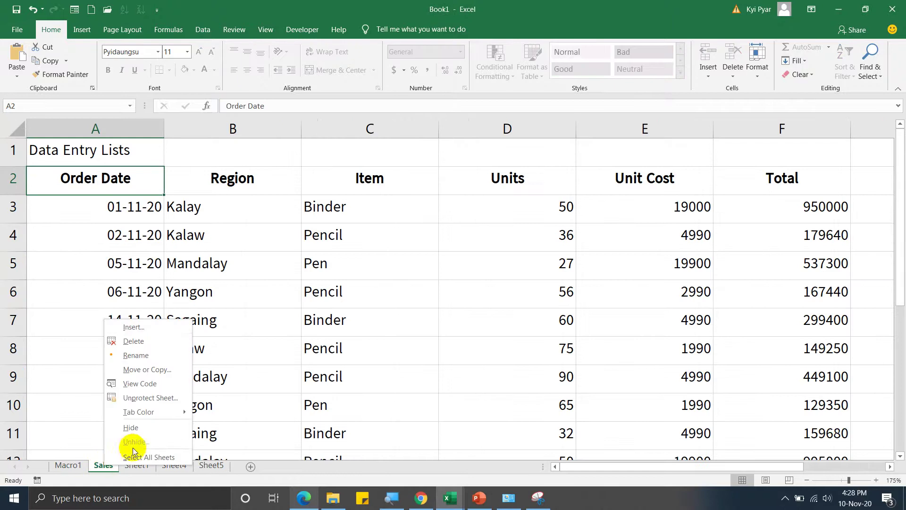
{"action": "key", "text": "Escape"}
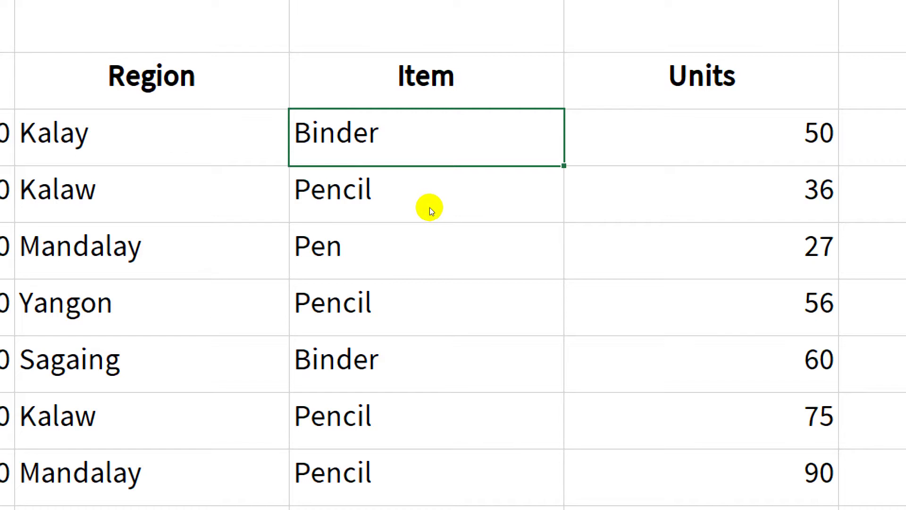
- Try editing the Binder, Units and Item cells, dismissing each protected-sheet warning
{"action": "key", "text": "F2"}
{"action": "key", "text": "Return"}
{"action": "key", "text": "Right"}
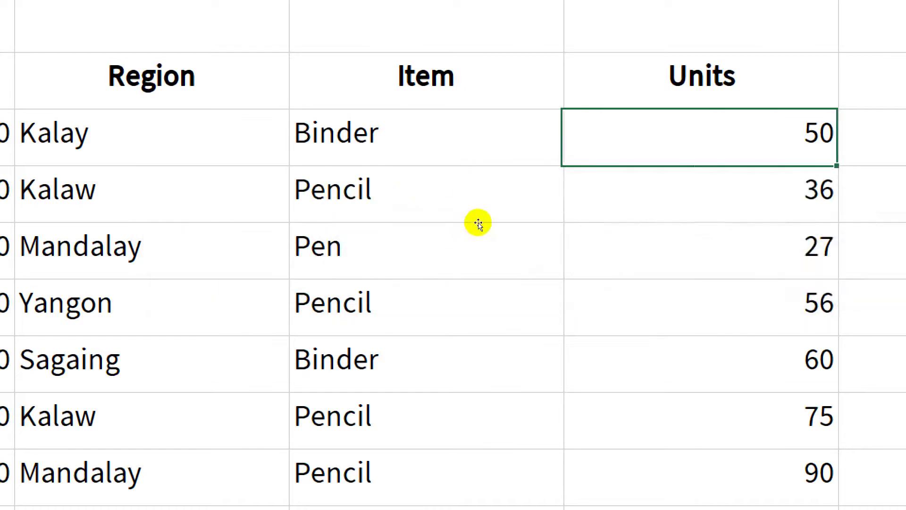
{"action": "key", "text": "F2"}
{"action": "key", "text": "Return"}
{"action": "key", "text": "Up"}
{"action": "key", "text": "Left"}
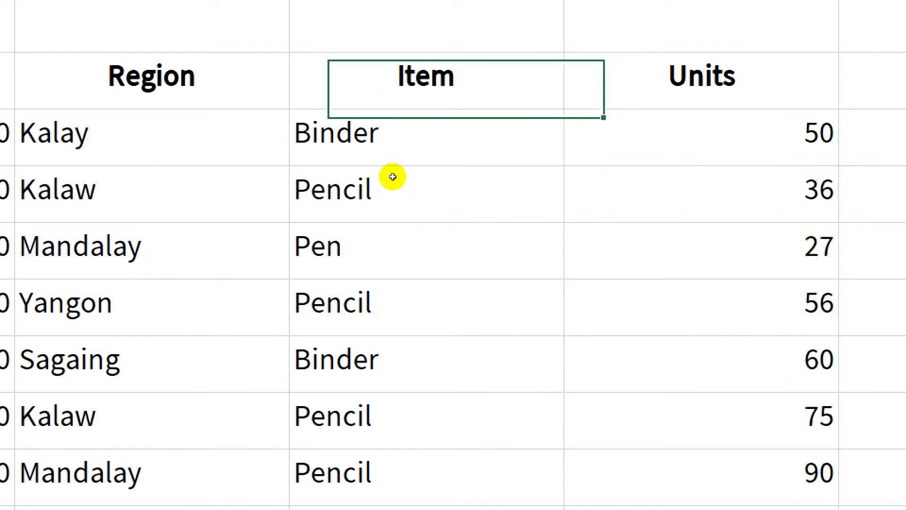
{"action": "key", "text": "F2"}
{"action": "key", "text": "Return"}
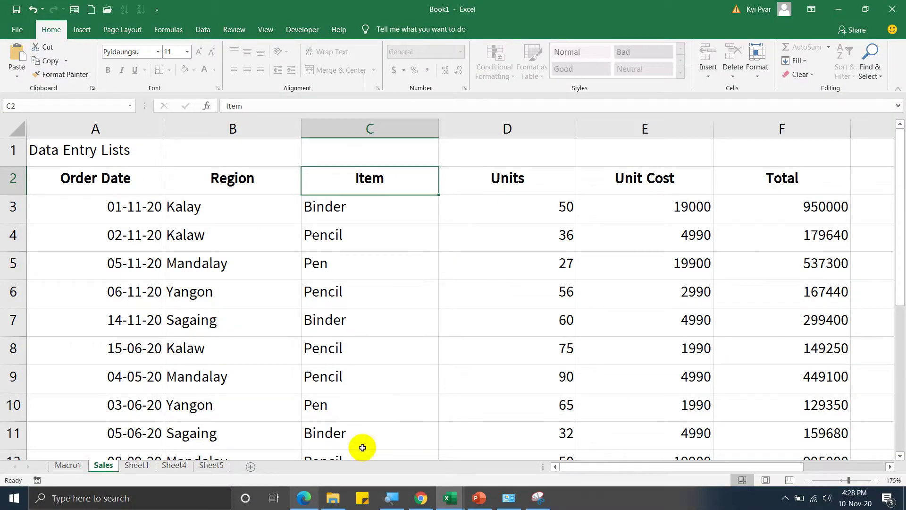
- Unprotect the Sales sheet by entering its password
{"action": "right_click", "coordinate": [103, 468]}
{"action": "mouse_move", "coordinate": [132, 422]}
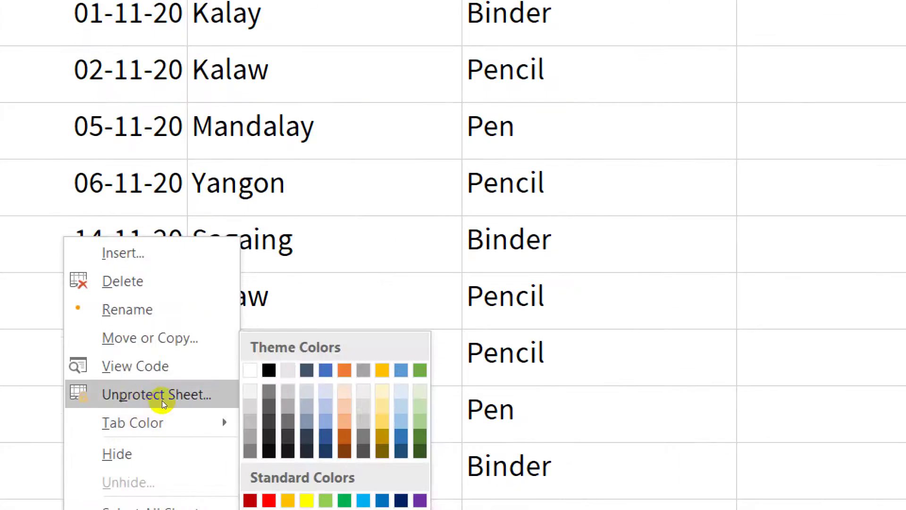
{"action": "left_click", "coordinate": [146, 398]}
{"action": "type", "text": "1"}
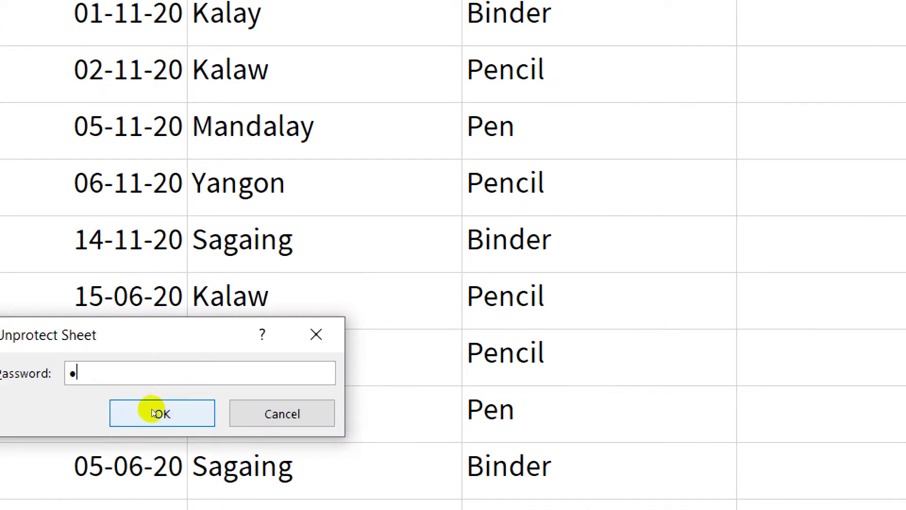
{"action": "left_click", "coordinate": [155, 409]}
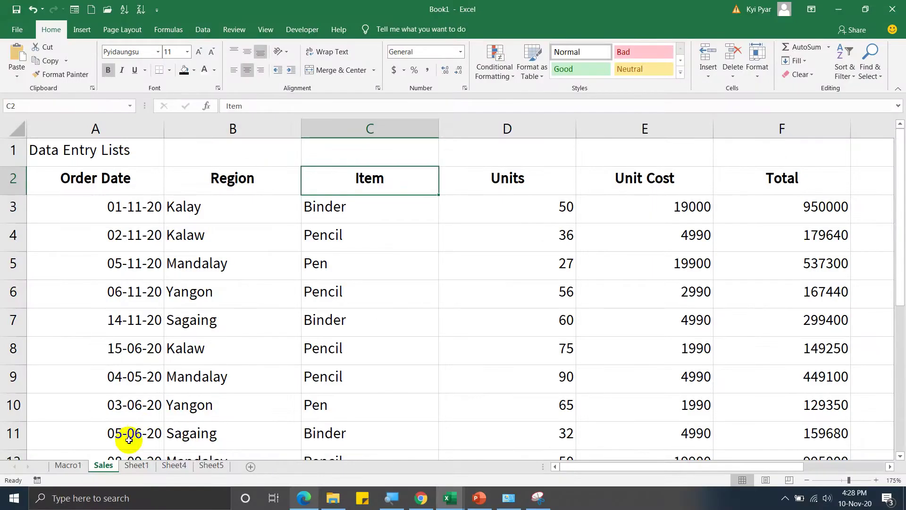
{"action": "right_click", "coordinate": [108, 466]}
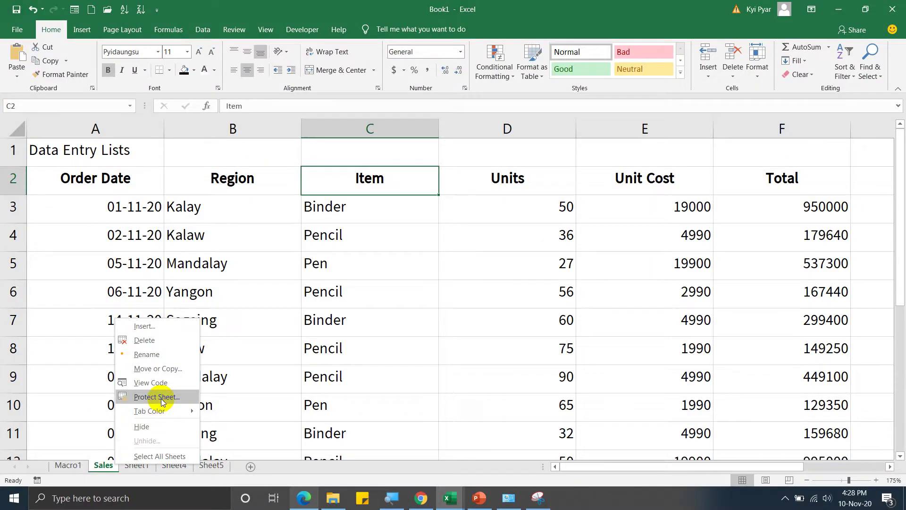
{"action": "left_click", "coordinate": [382, 212]}
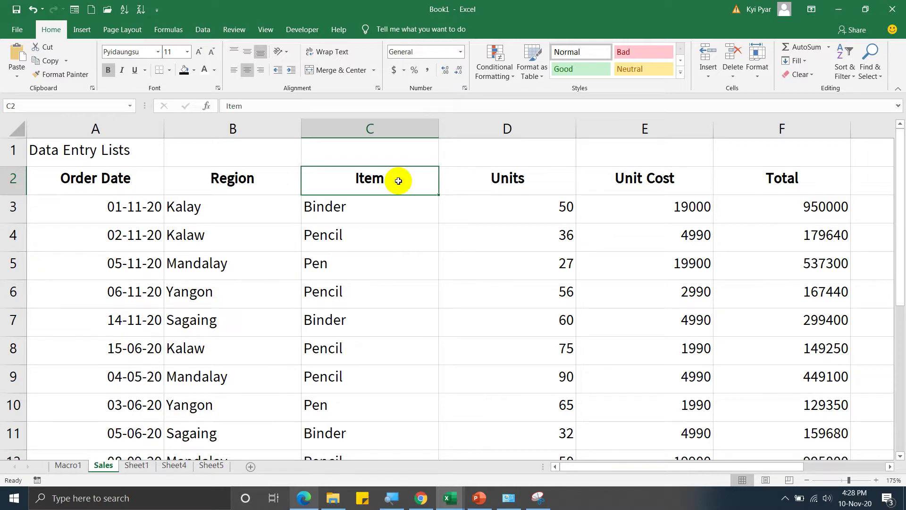
- Type test text into the Item and Units headers, discarding each entry with Escape
{"action": "type", "text": "faf"}
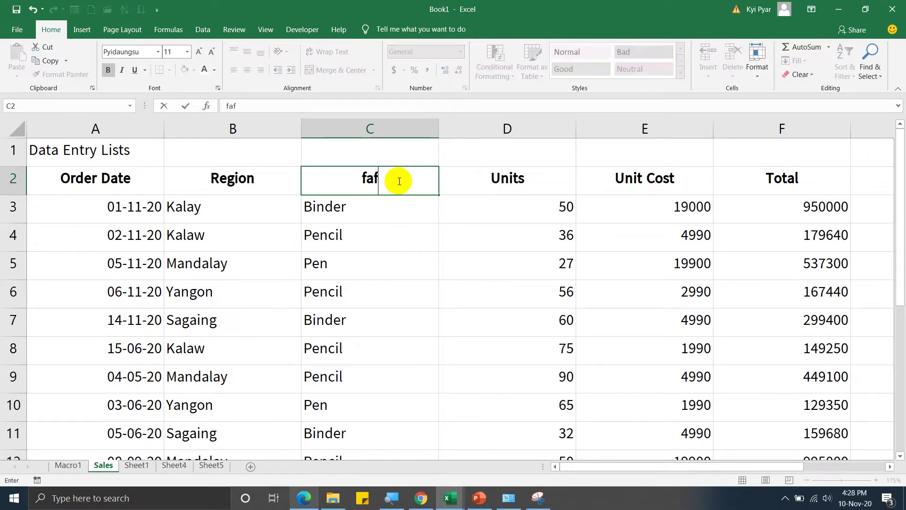
{"action": "key", "text": "Escape"}
{"action": "left_click", "coordinate": [472, 178]}
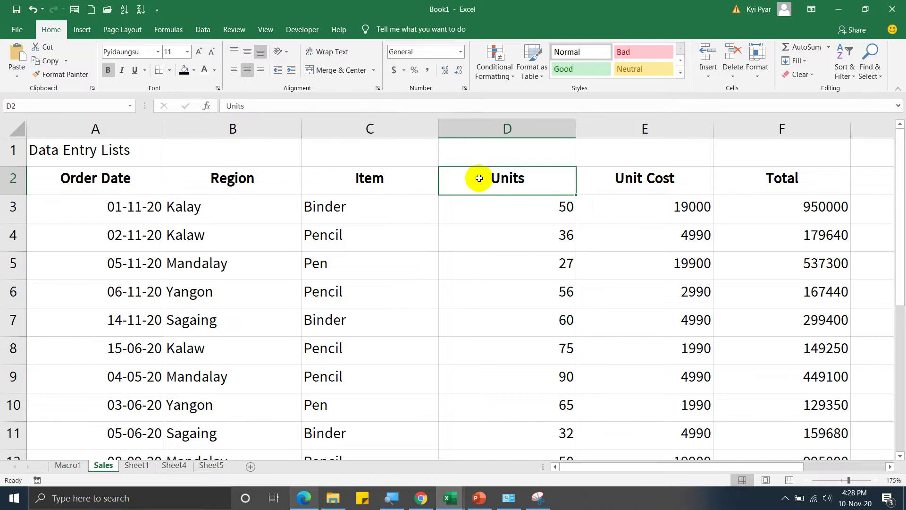
{"action": "type", "text": "a"}
{"action": "key", "text": "Escape"}
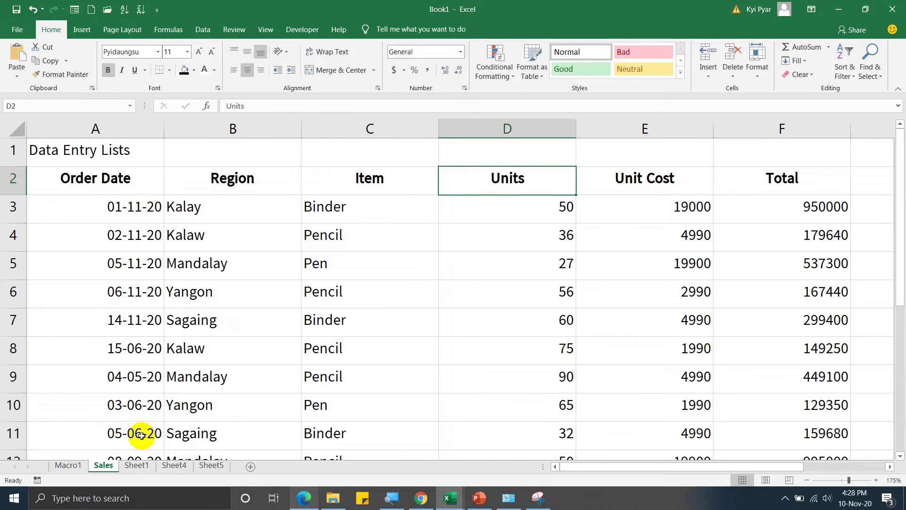
- Colour the Sales tab yellow and Sheet1 green, then set Sales back to No Color
{"action": "right_click", "coordinate": [101, 466]}
{"action": "mouse_move", "coordinate": [134, 410]}
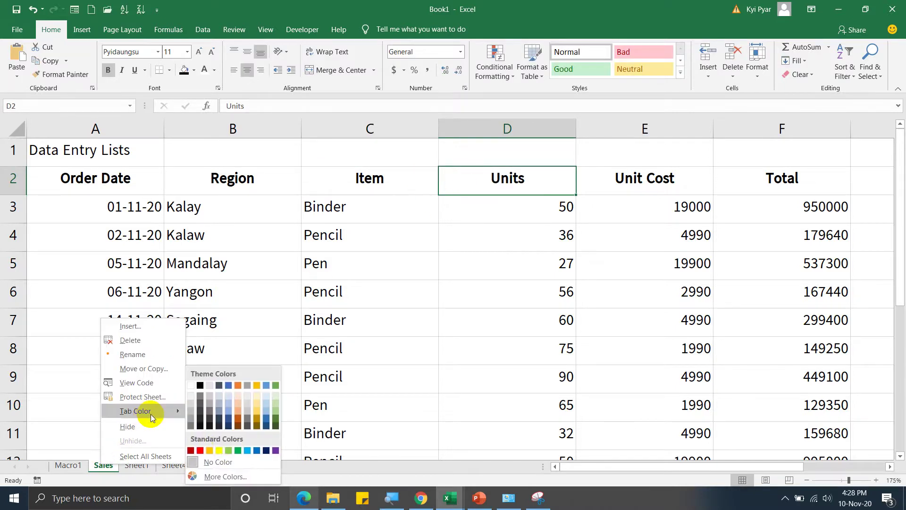
{"action": "left_click", "coordinate": [218, 449]}
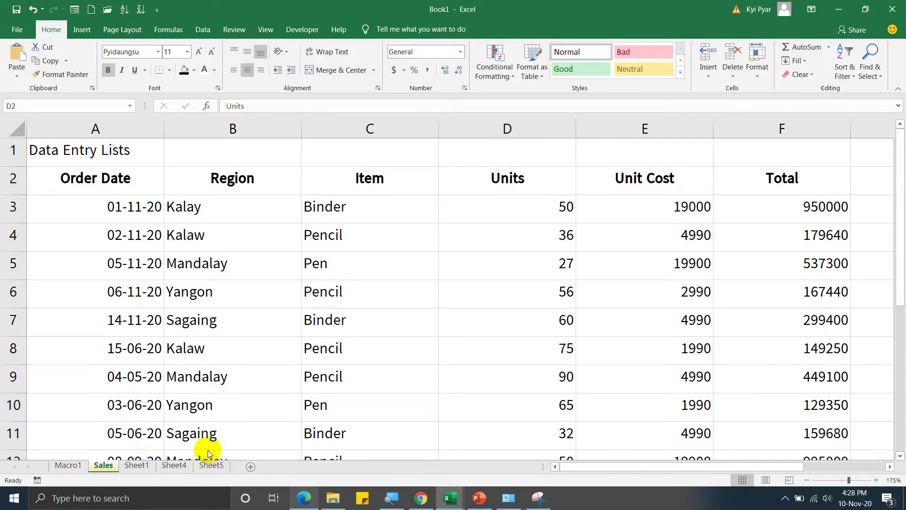
{"action": "right_click", "coordinate": [137, 467]}
{"action": "mouse_move", "coordinate": [172, 418]}
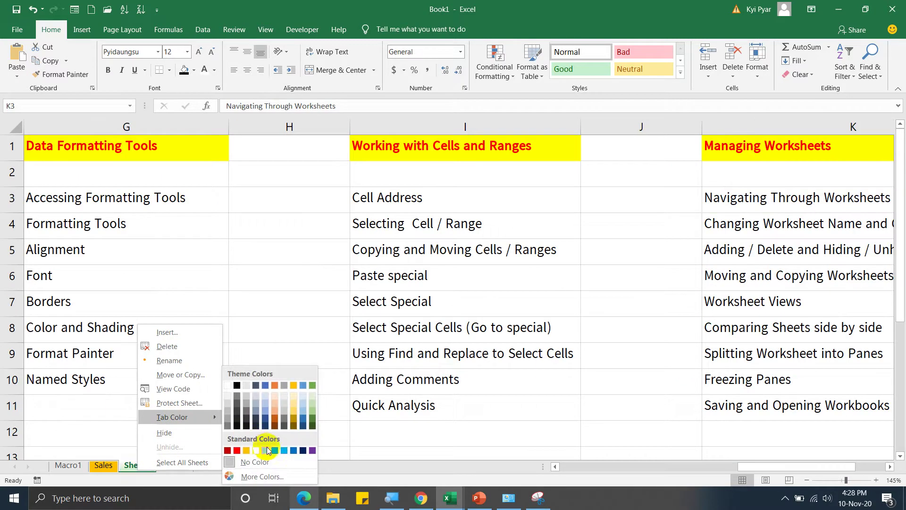
{"action": "left_click", "coordinate": [275, 451]}
{"action": "right_click", "coordinate": [103, 465]}
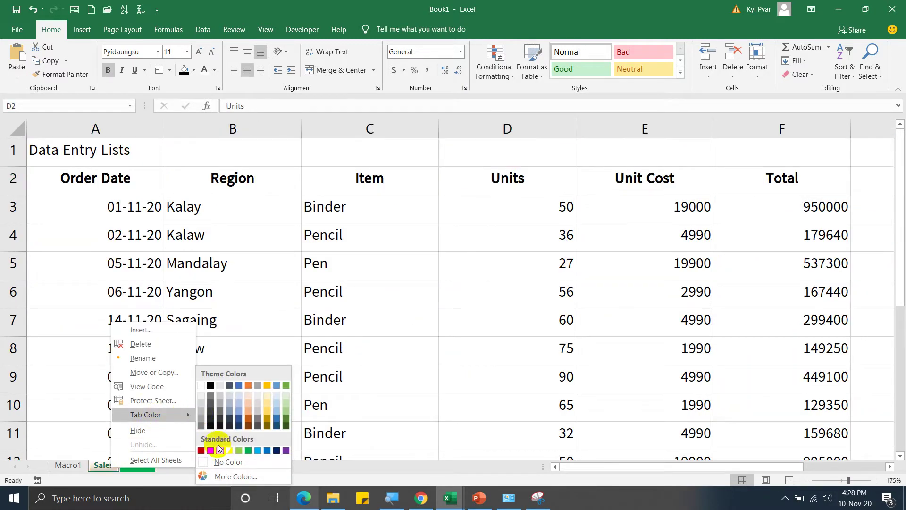
{"action": "left_click", "coordinate": [222, 462]}
- Remove the green tab colour from Sheet1
{"action": "right_click", "coordinate": [143, 467]}
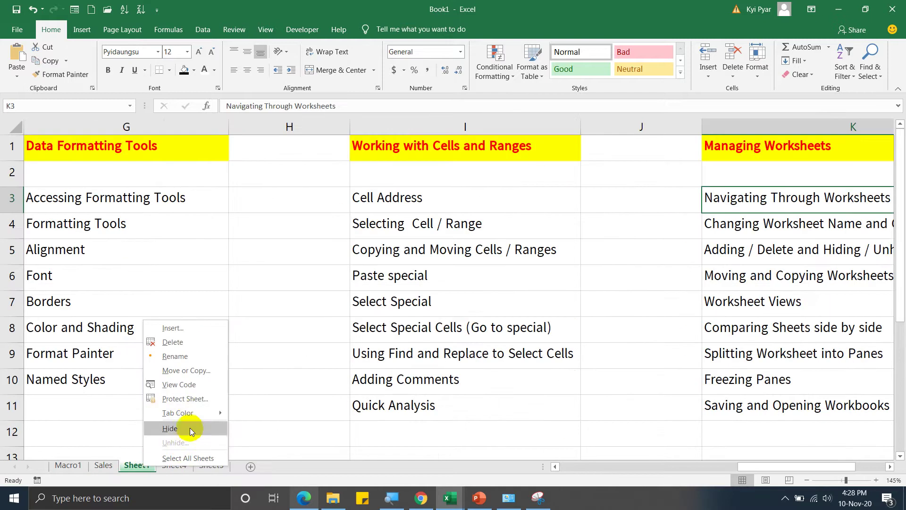
{"action": "left_click", "coordinate": [262, 462]}
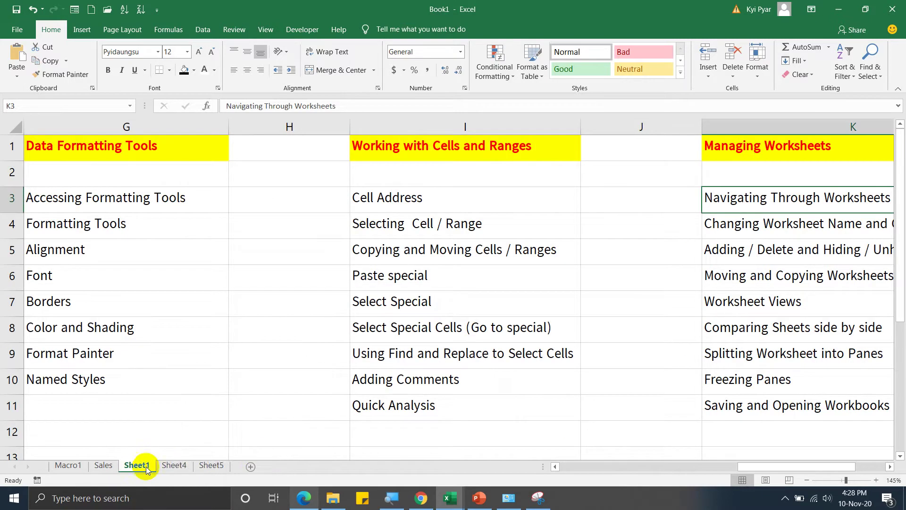
{"action": "right_click", "coordinate": [137, 467]}
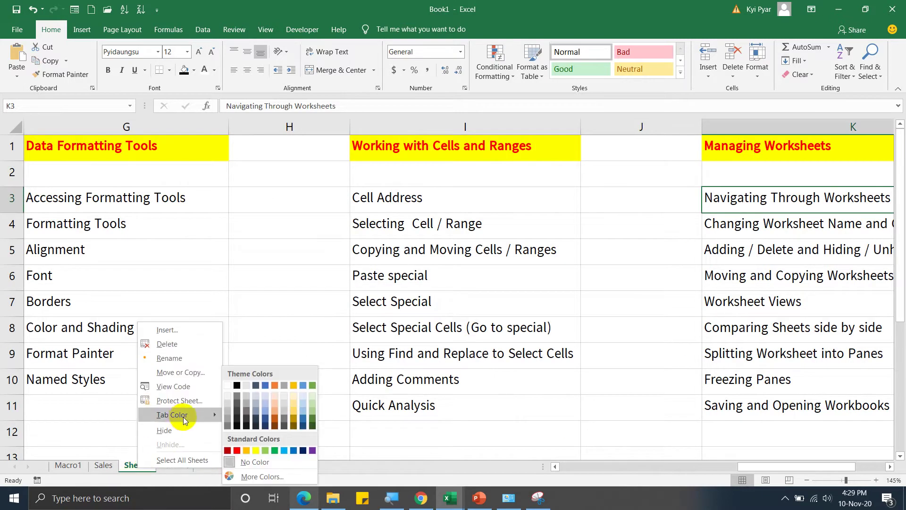
{"action": "left_click", "coordinate": [357, 399]}
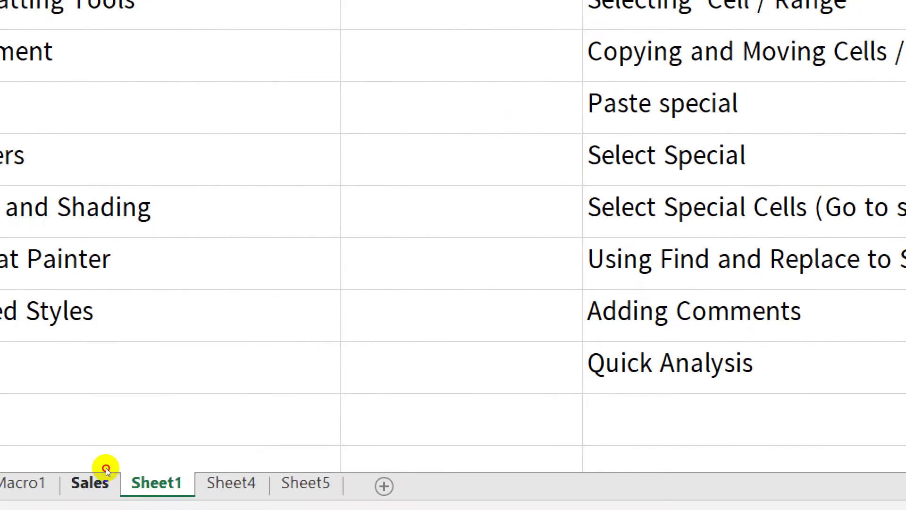
- Hide Sheet1 and then Sheet4 from the workbook
{"action": "left_click", "coordinate": [106, 468]}
{"action": "left_click", "coordinate": [134, 464]}
{"action": "right_click", "coordinate": [135, 463]}
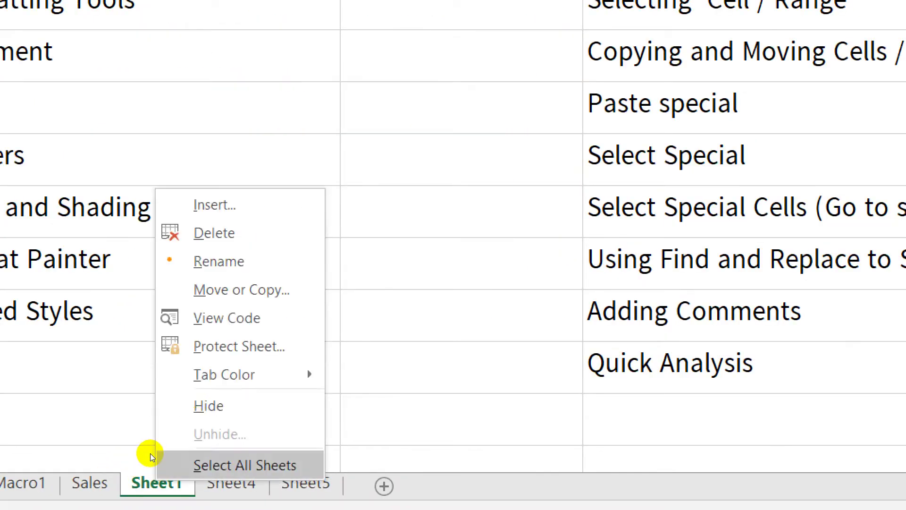
{"action": "left_click", "coordinate": [206, 407]}
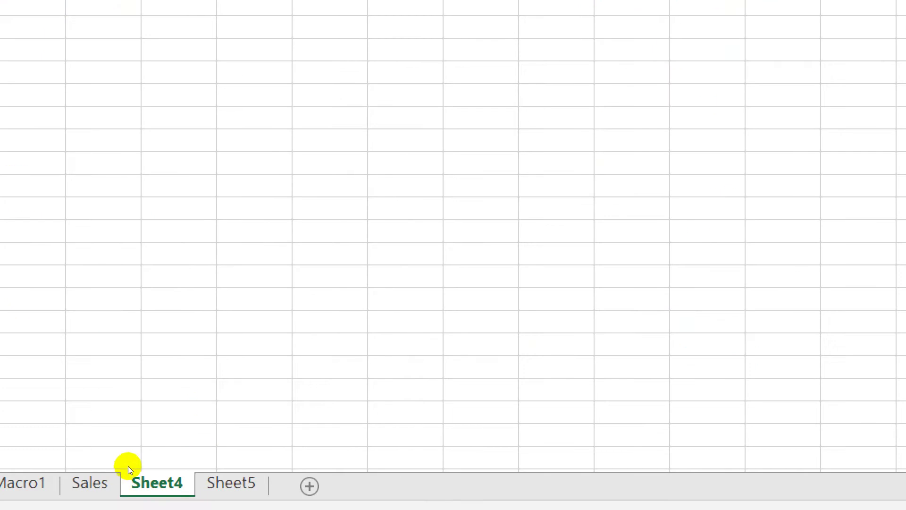
{"action": "right_click", "coordinate": [128, 465]}
{"action": "left_click", "coordinate": [159, 427]}
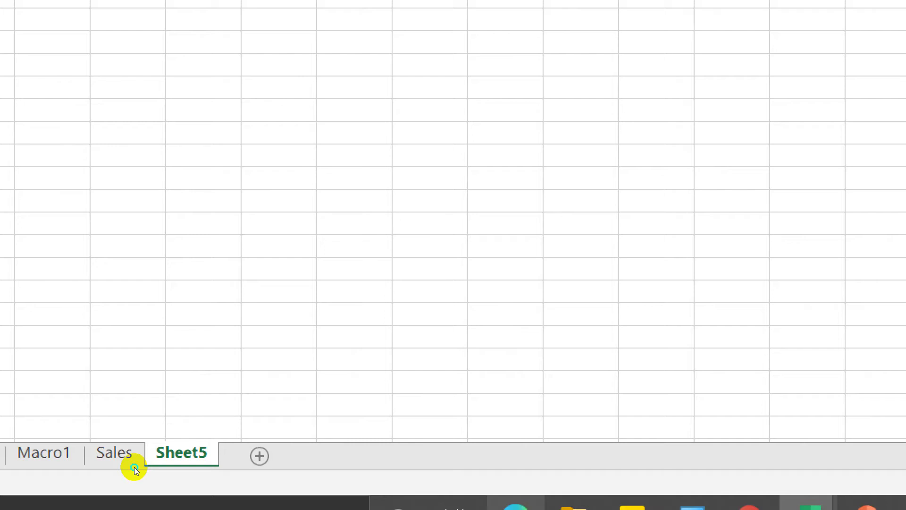
- Unhide Sheet1 from the sheet tab's context menu
{"action": "right_click", "coordinate": [134, 467]}
{"action": "key", "text": "Up"}
{"action": "key", "text": "Up"}
{"action": "key", "text": "Return"}
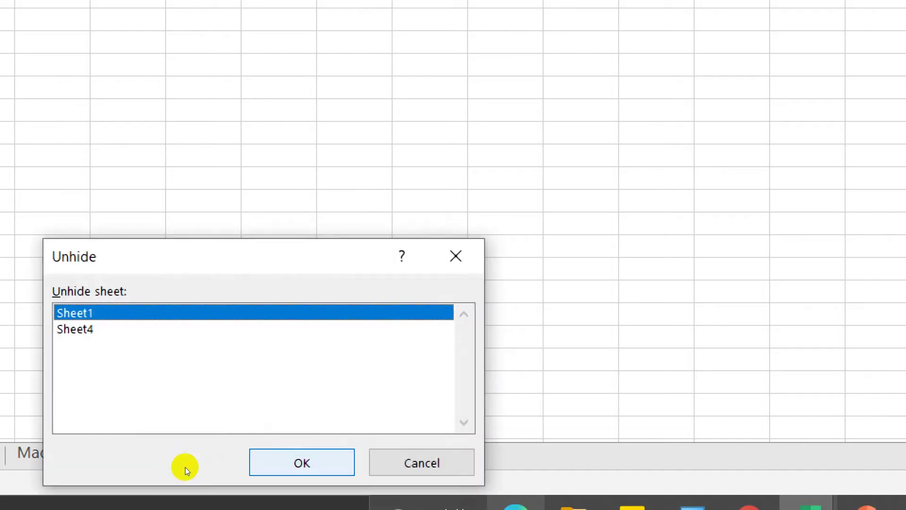
{"action": "key", "text": "Escape"}
- Unhide Sheet4 so it reappears among the sheet tabs
{"action": "right_click", "coordinate": [173, 453]}
{"action": "key", "text": "Up"}
{"action": "key", "text": "Up"}
{"action": "key", "text": "Return"}
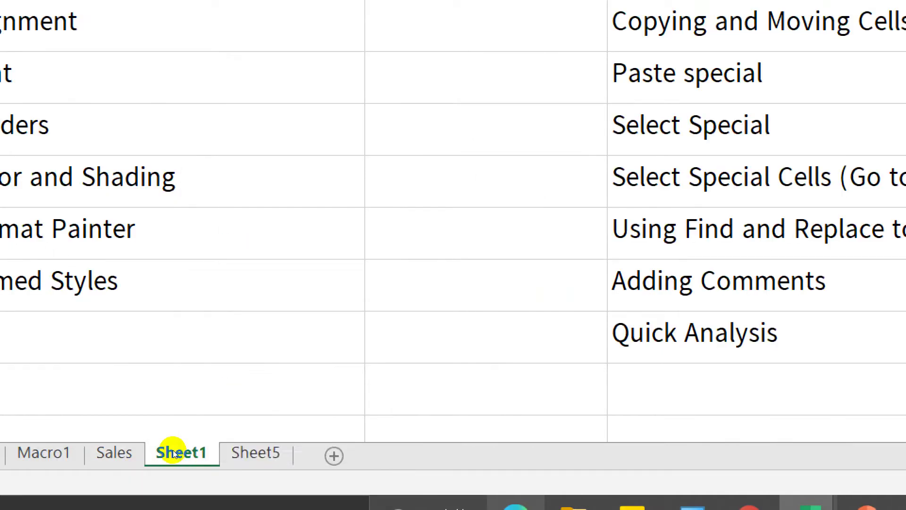
{"action": "key", "text": "Return"}
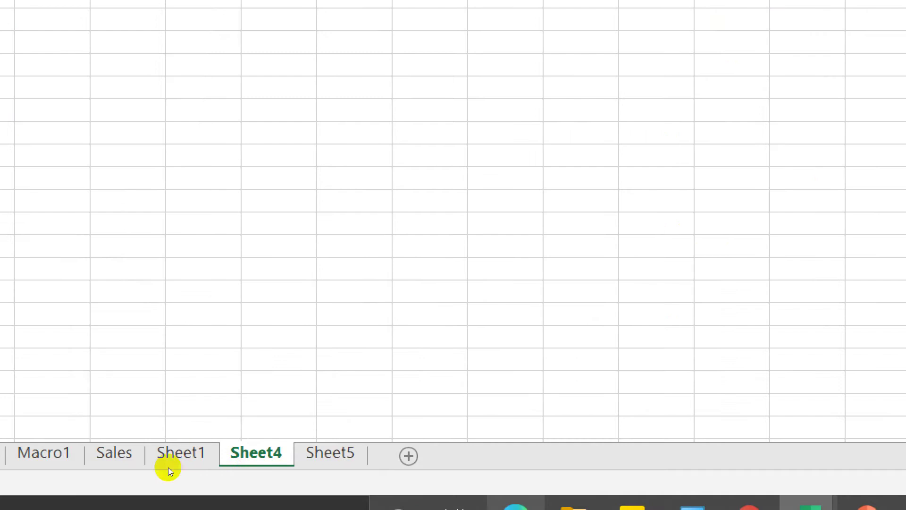
- Dismiss the sheet tab menu and return to the Sales sheet
{"action": "right_click", "coordinate": [168, 468]}
{"action": "key", "text": "Escape"}
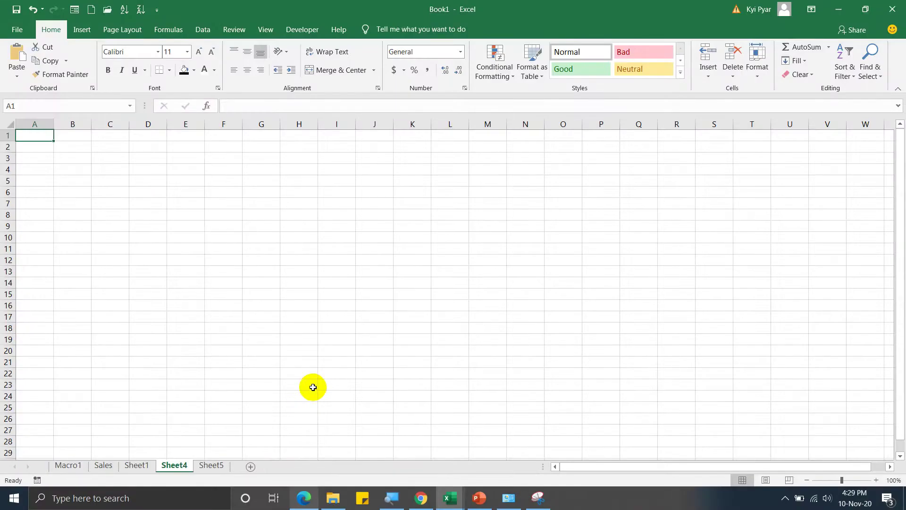
{"action": "left_click", "coordinate": [248, 320]}
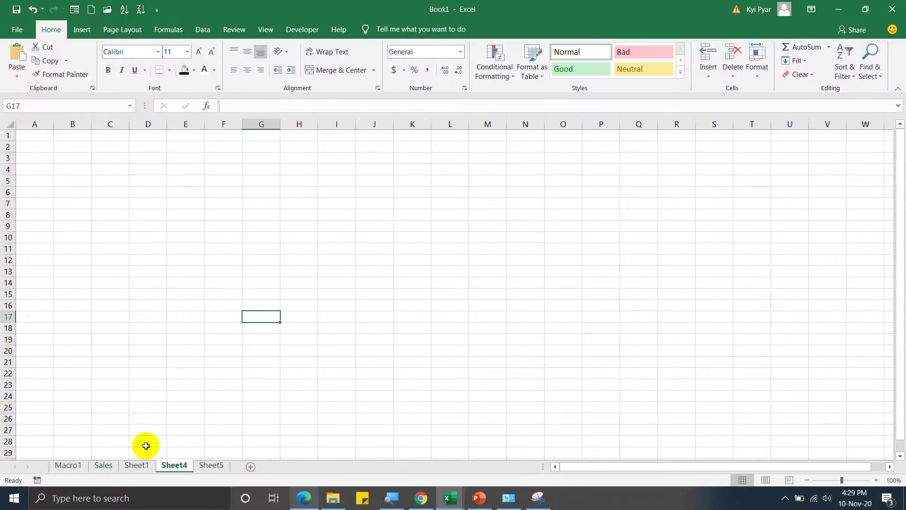
{"action": "left_click", "coordinate": [103, 465]}
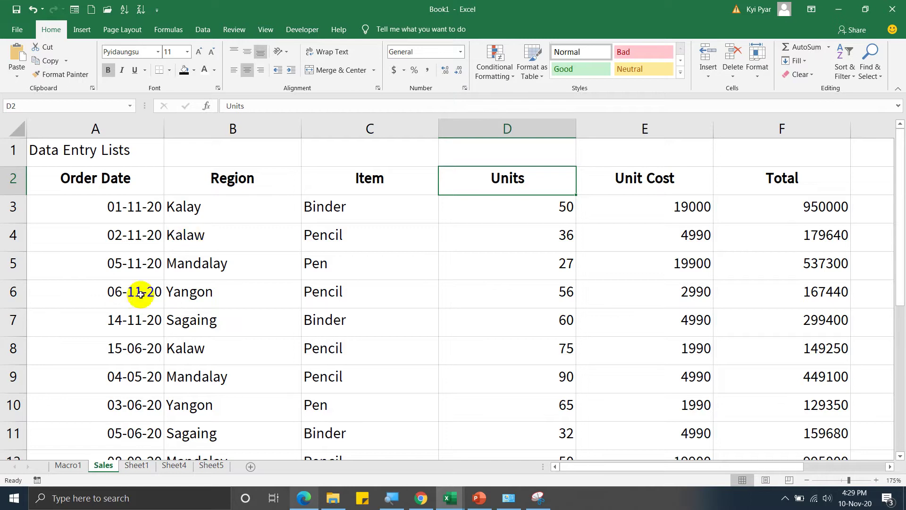
- Select All Sheets from the Sales tab, then enter Name, Region, Item in A1:C1, correcting 'Itme'
{"action": "right_click", "coordinate": [104, 467]}
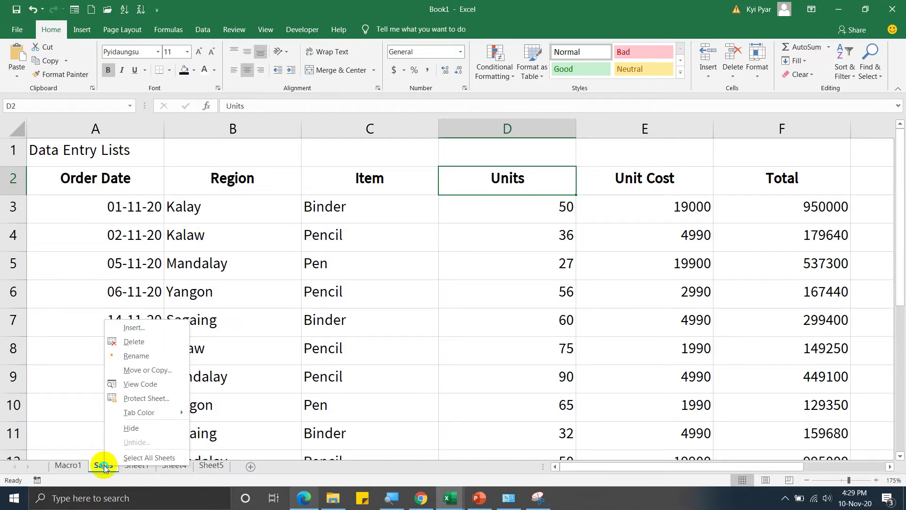
{"action": "left_click", "coordinate": [149, 459]}
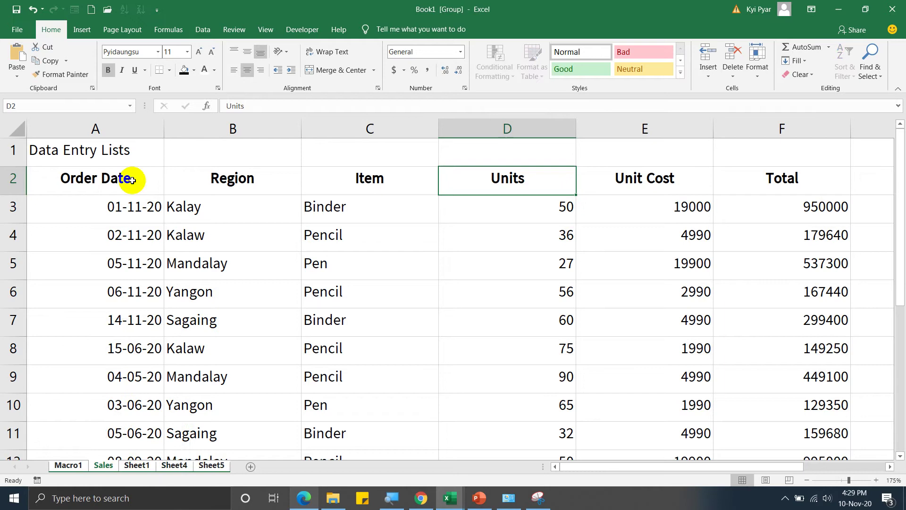
{"action": "left_click", "coordinate": [129, 159]}
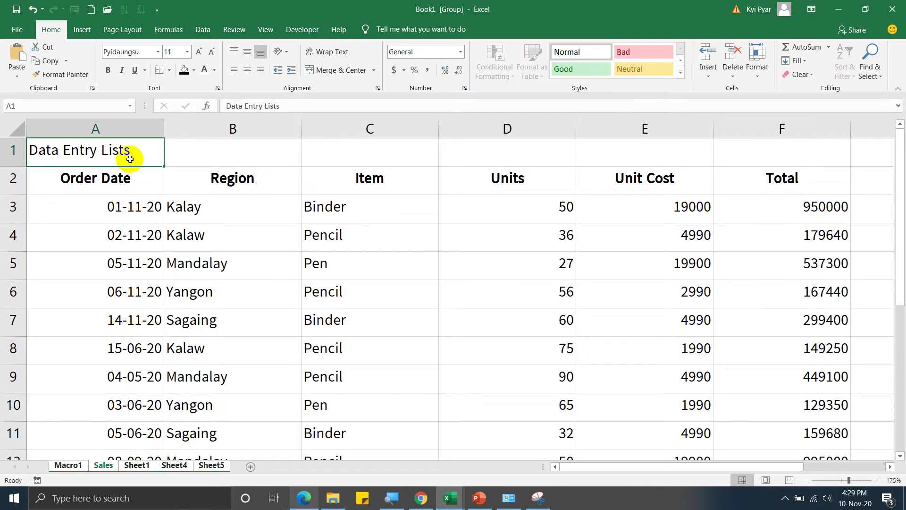
{"action": "type", "text": "Name"}
{"action": "key", "text": "Tab"}
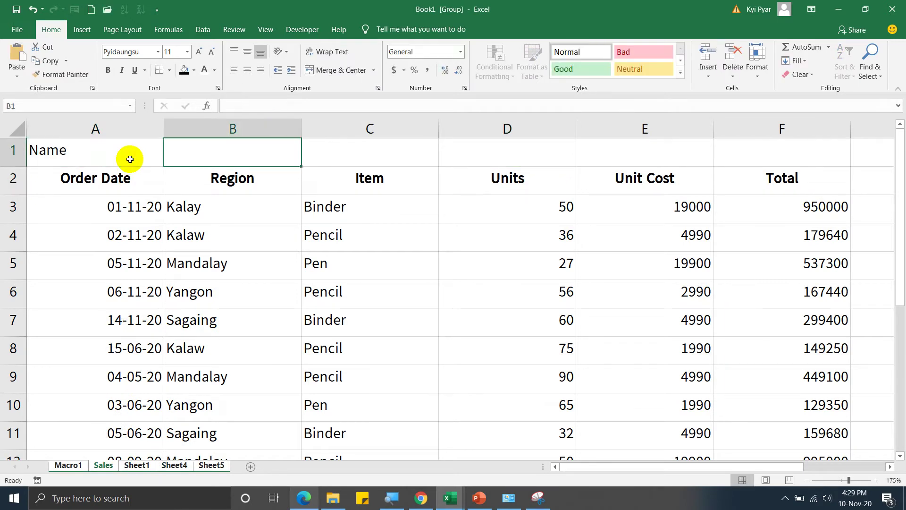
{"action": "type", "text": "Region"}
{"action": "key", "text": "Tab"}
{"action": "type", "text": "I"}
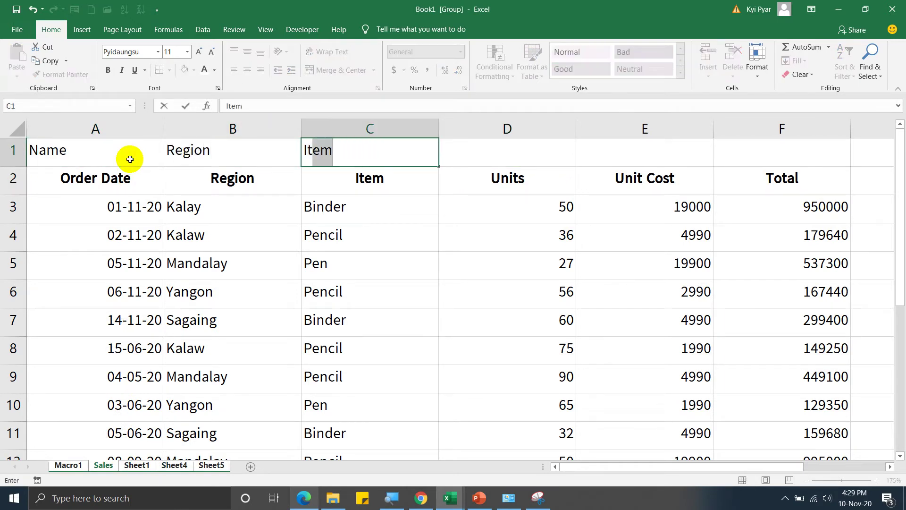
{"action": "type", "text": "tme"}
{"action": "key", "text": "BackSpace"}
{"action": "type", "text": "em"}
{"action": "key", "text": "Tab"}
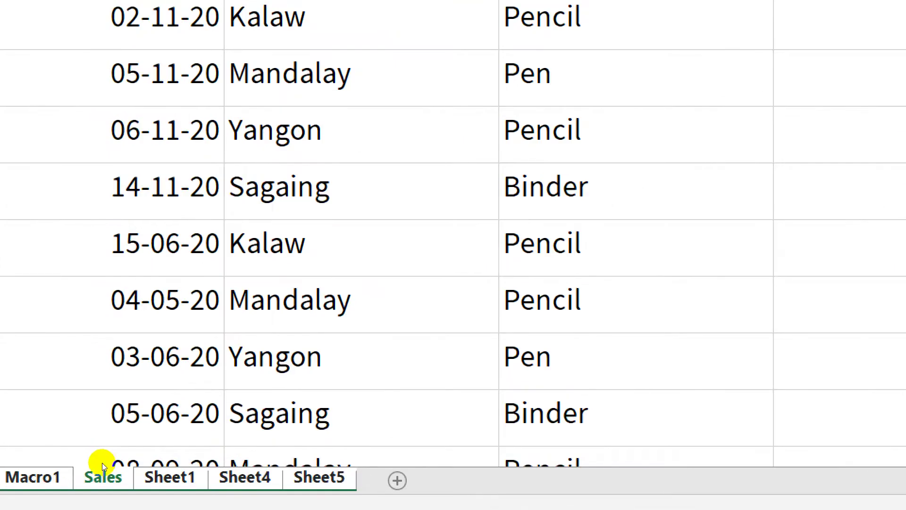
- Ungroup the sheets and check the A1 and B1 headers on Sales
{"action": "right_click", "coordinate": [99, 466]}
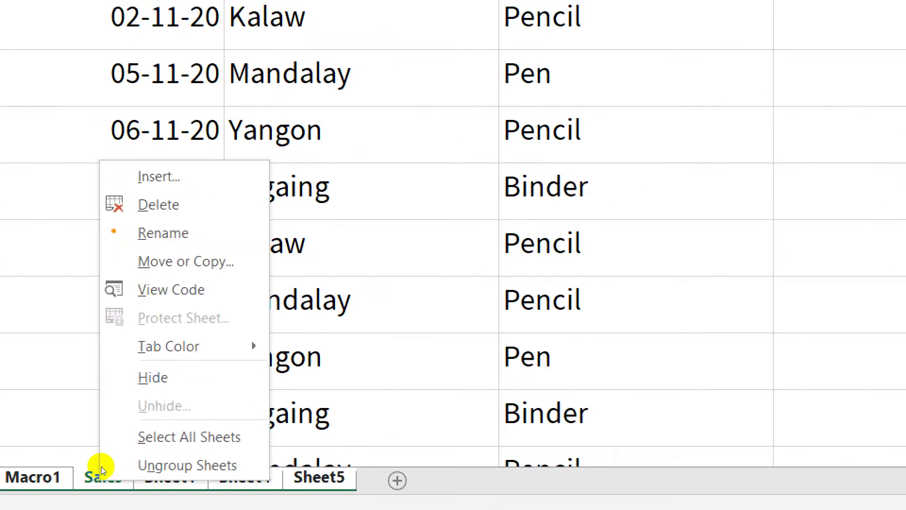
{"action": "left_click", "coordinate": [150, 465]}
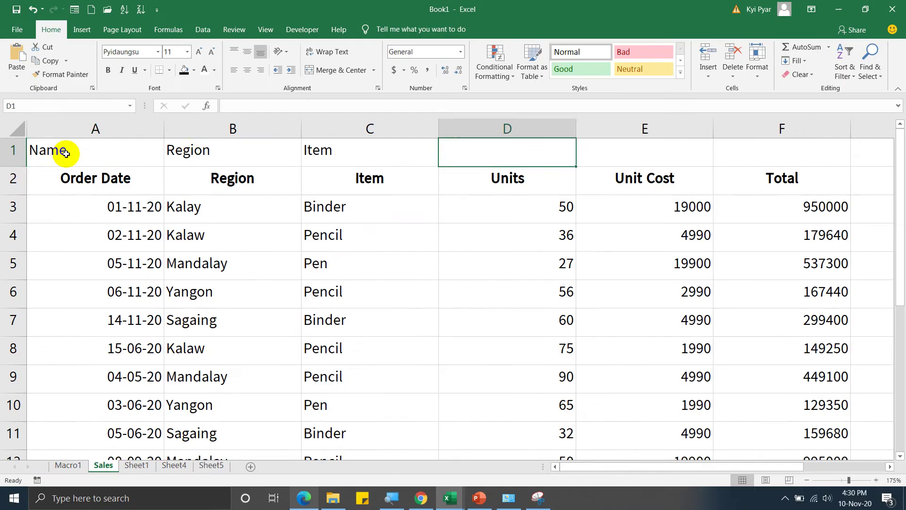
{"action": "left_click", "coordinate": [98, 157]}
{"action": "left_click", "coordinate": [198, 154]}
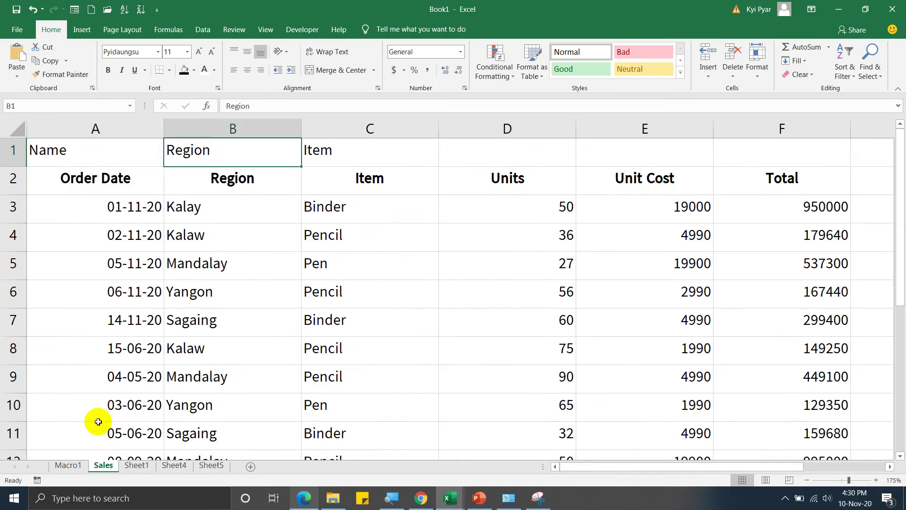
- View Sheet1 and then Sheet4 to confirm row 1 holds Name, Region and Item
{"action": "left_click", "coordinate": [135, 465]}
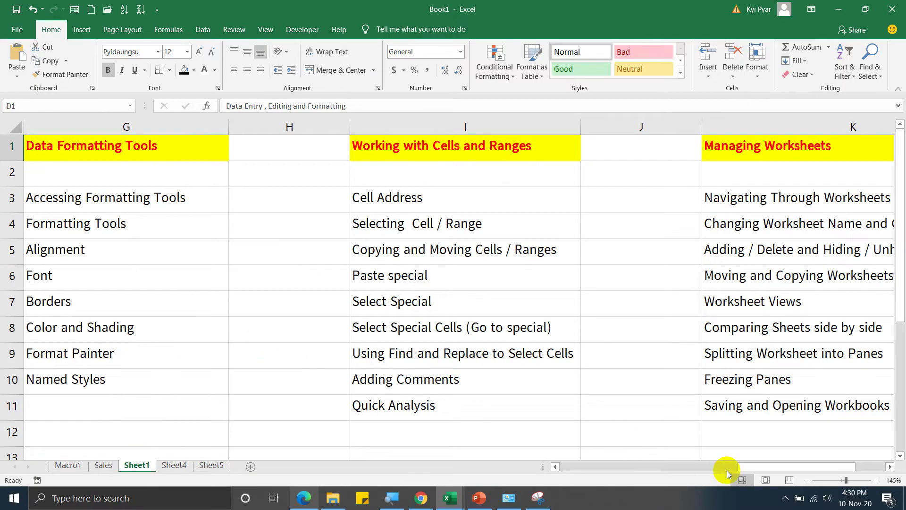
{"action": "left_click_drag", "start_coordinate": [728, 468], "coordinate": [519, 467]}
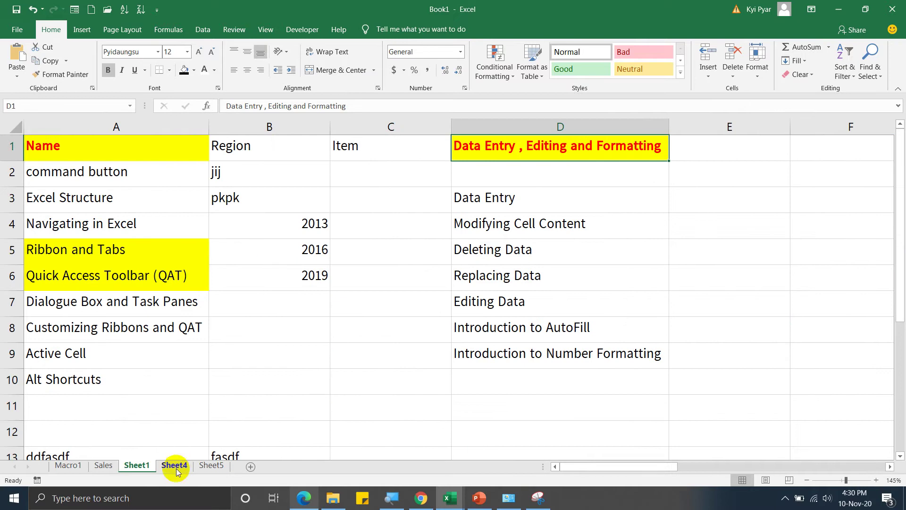
{"action": "left_click", "coordinate": [176, 465]}
{"action": "scroll", "coordinate": [92, 151], "scroll_direction": "up", "scroll_amount": 3, "text": "ctrl"}
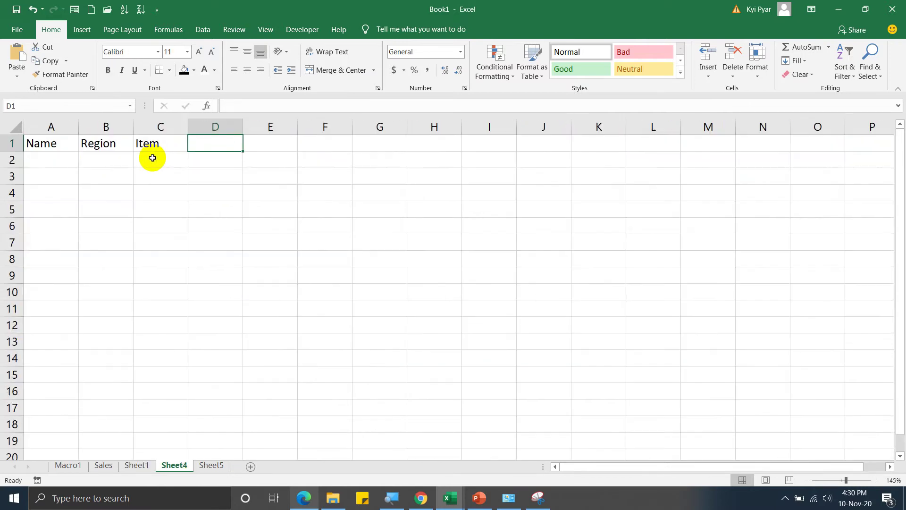